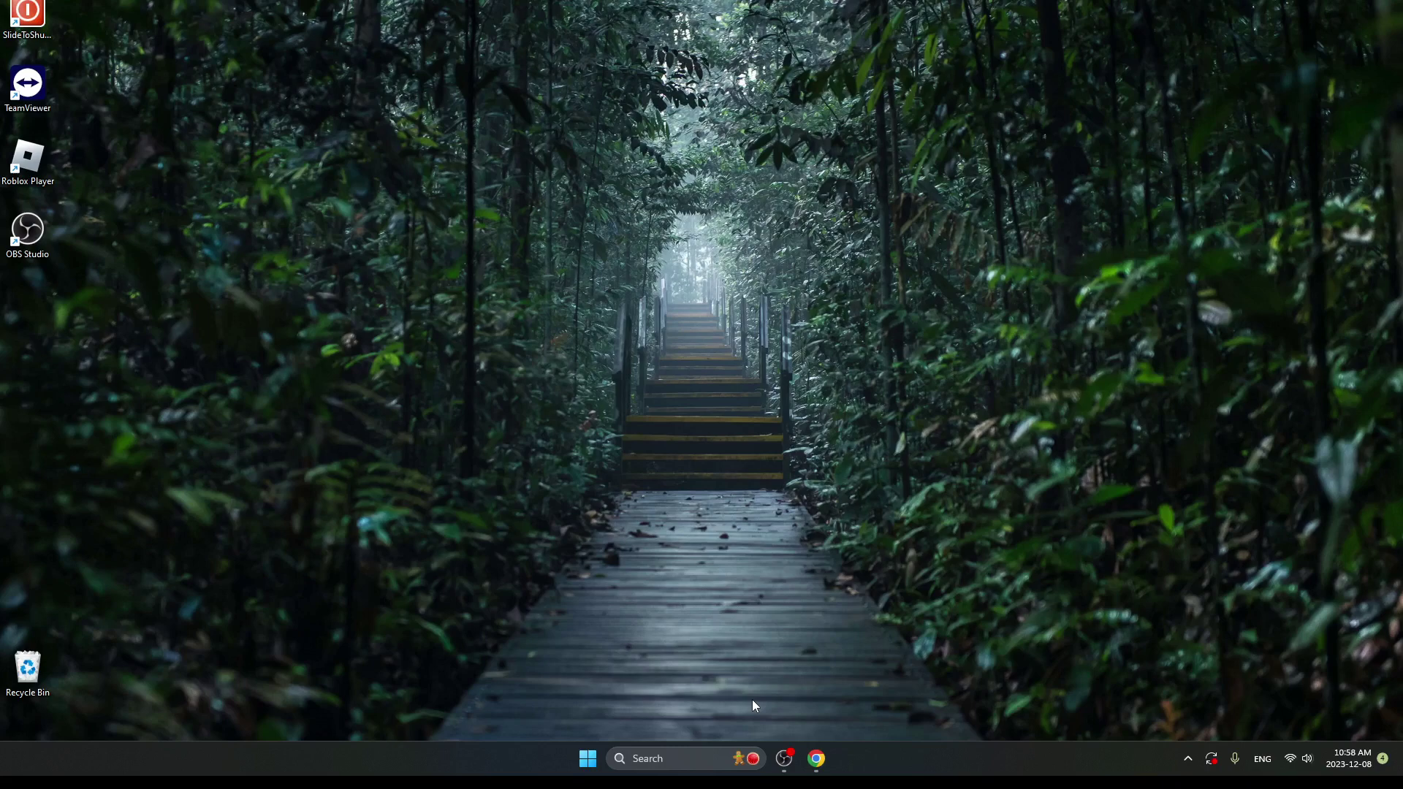
# Step: Launch Chrome, search for tinkercad and go to the Tinkercad website
pyautogui.click(813, 761)
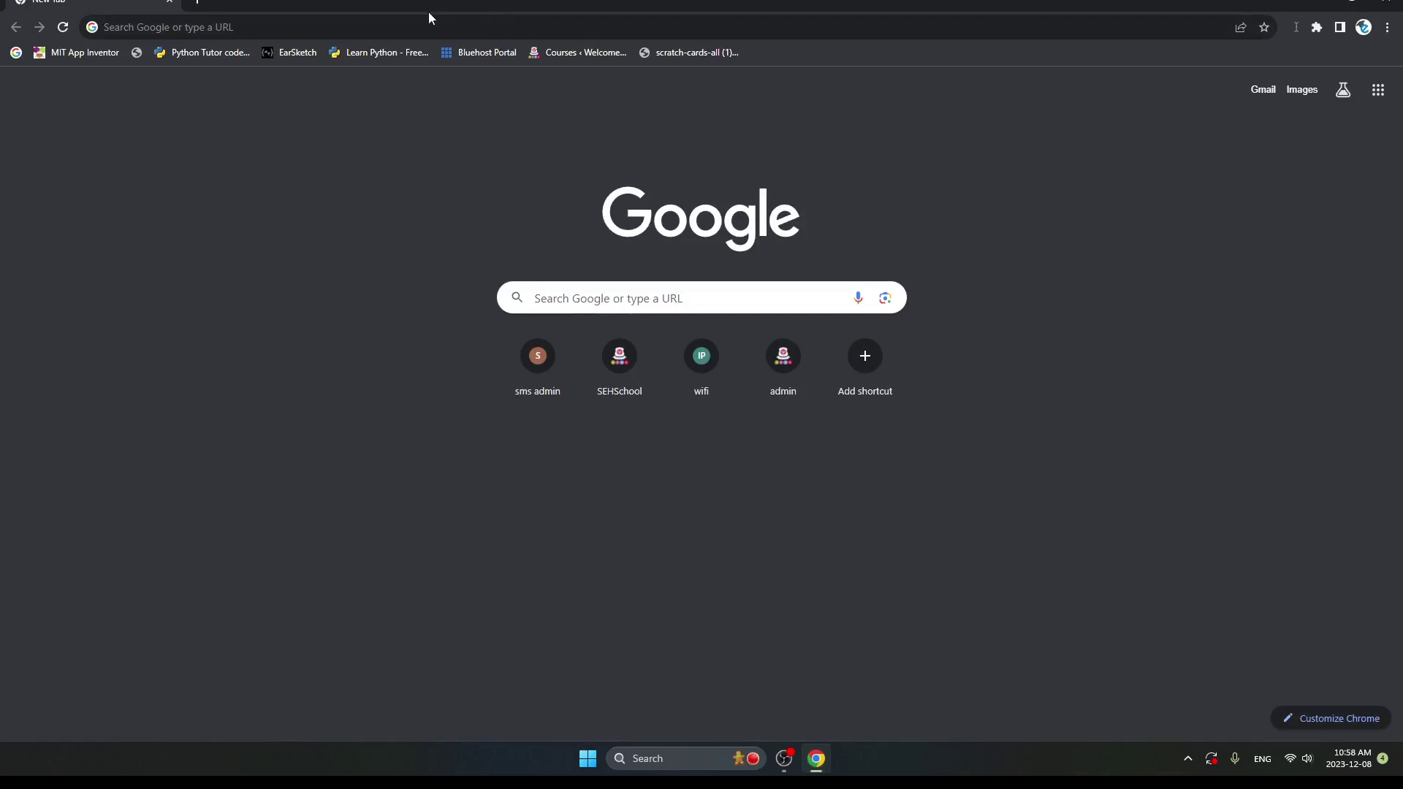
pyautogui.click(410, 27)
pyautogui.click(318, 87)
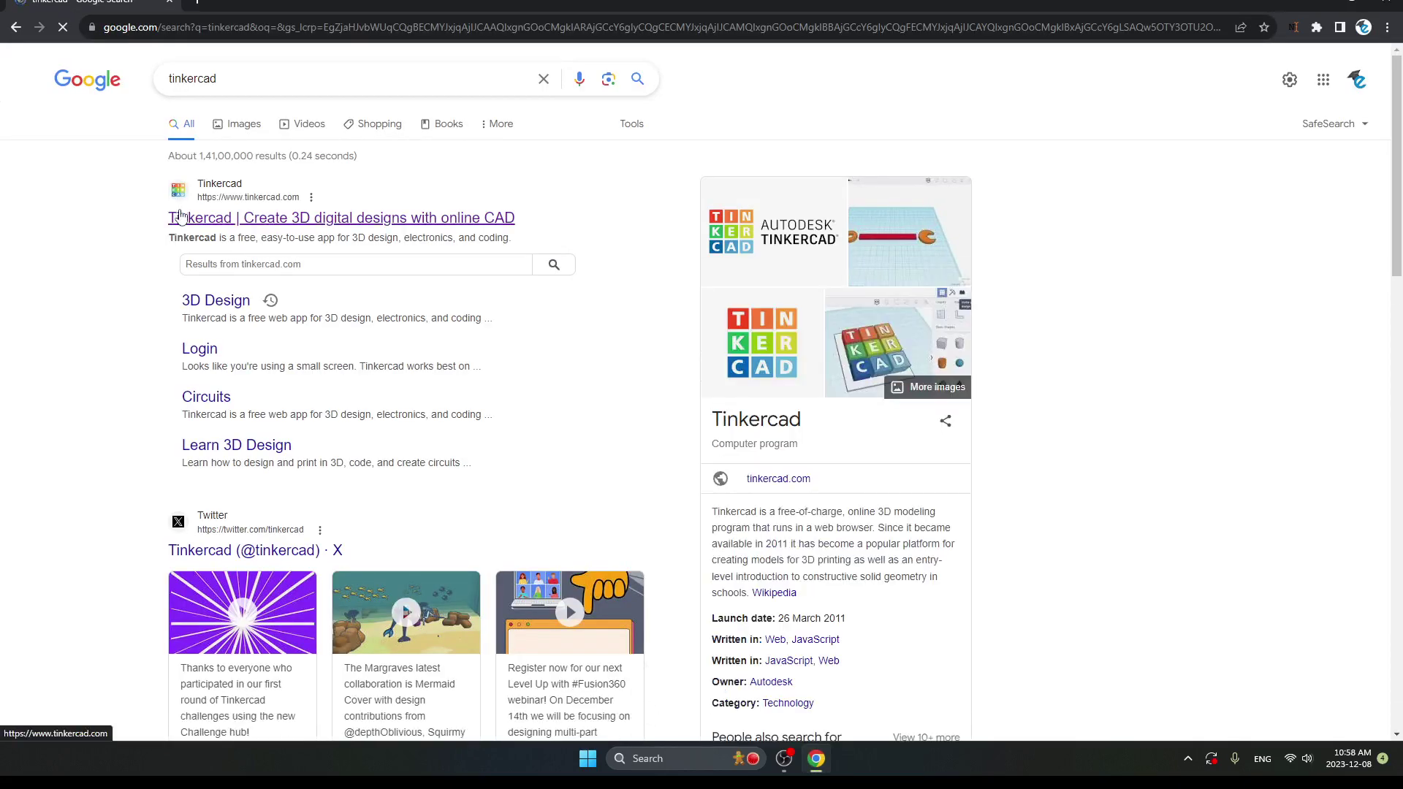
pyautogui.click(180, 217)
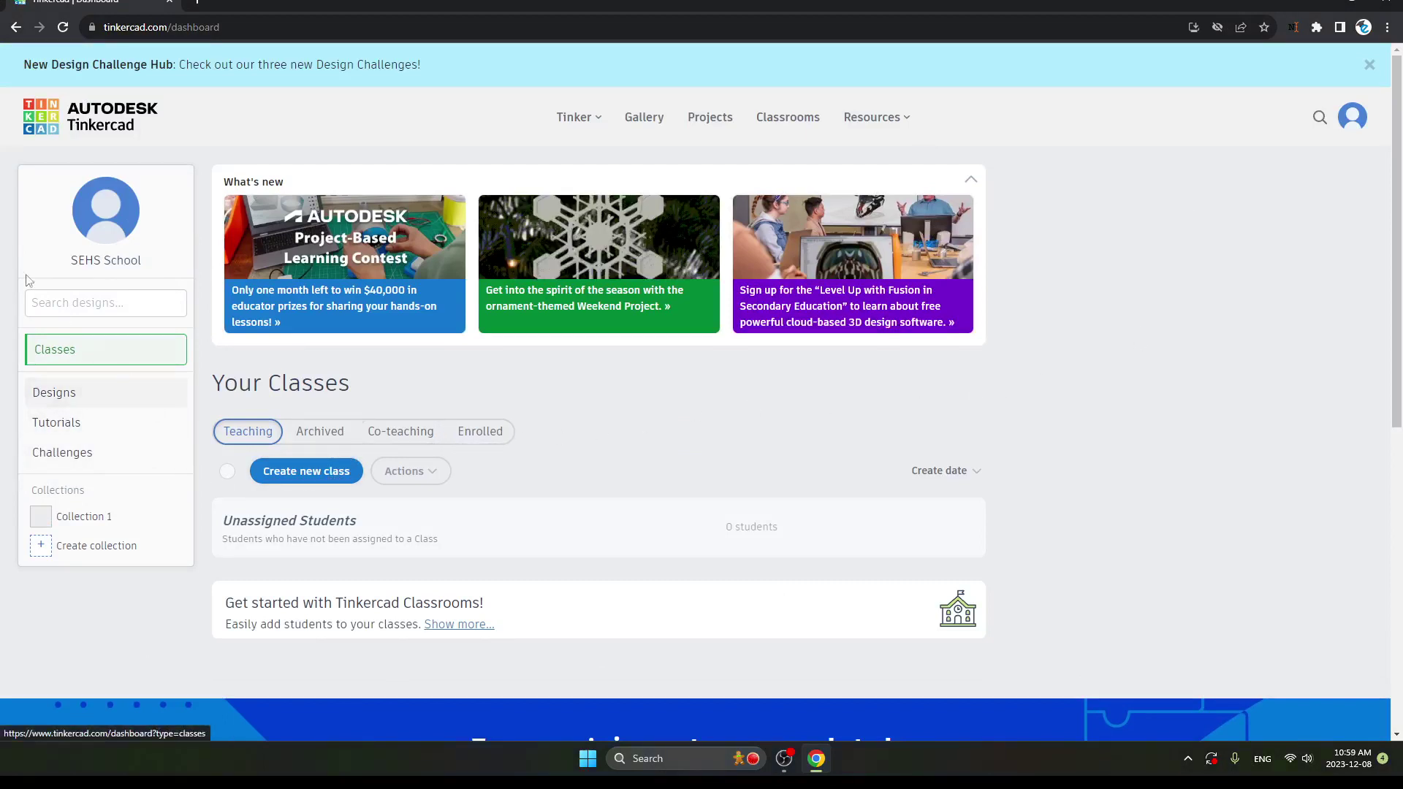
# Step: From the Designs list, create a new 3D design
pyautogui.click(48, 394)
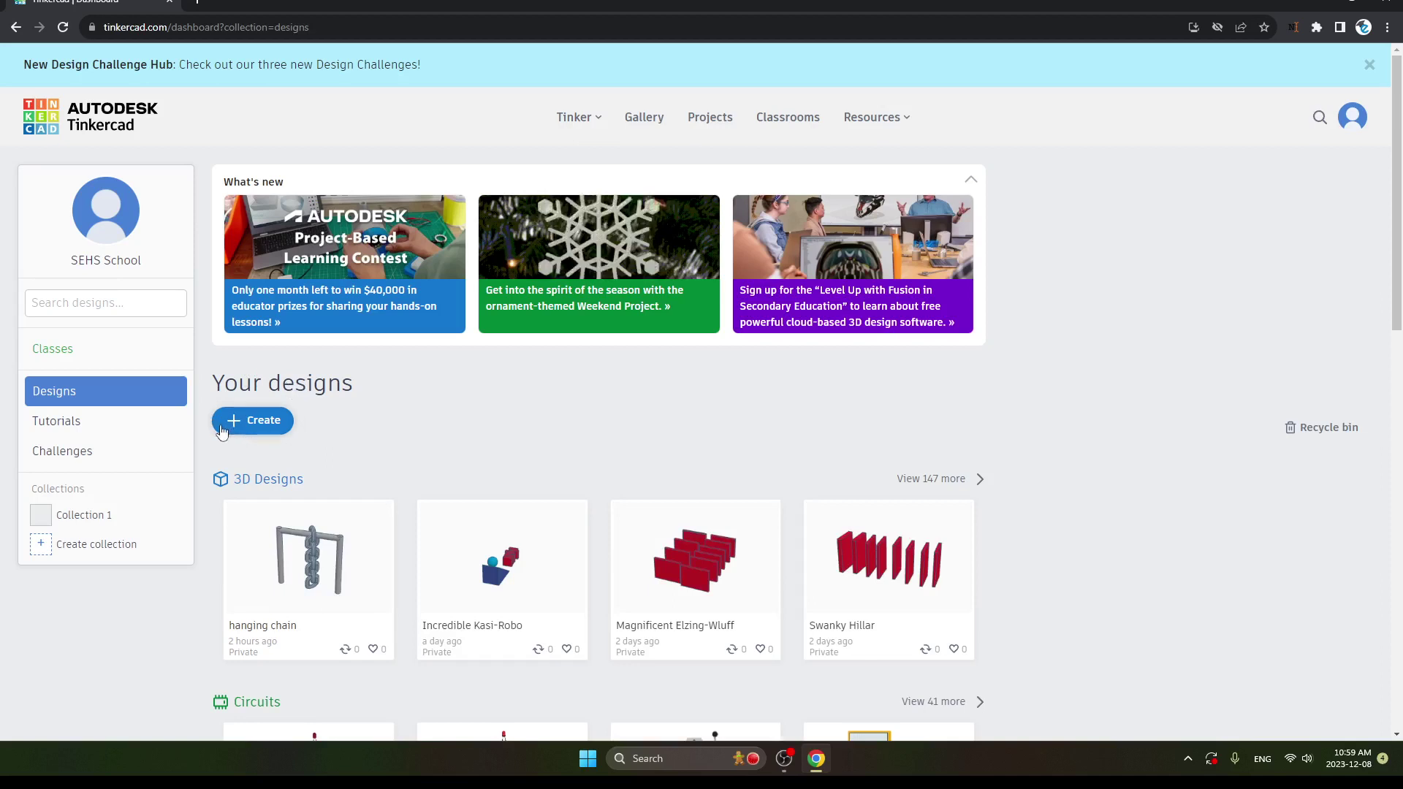
pyautogui.click(225, 425)
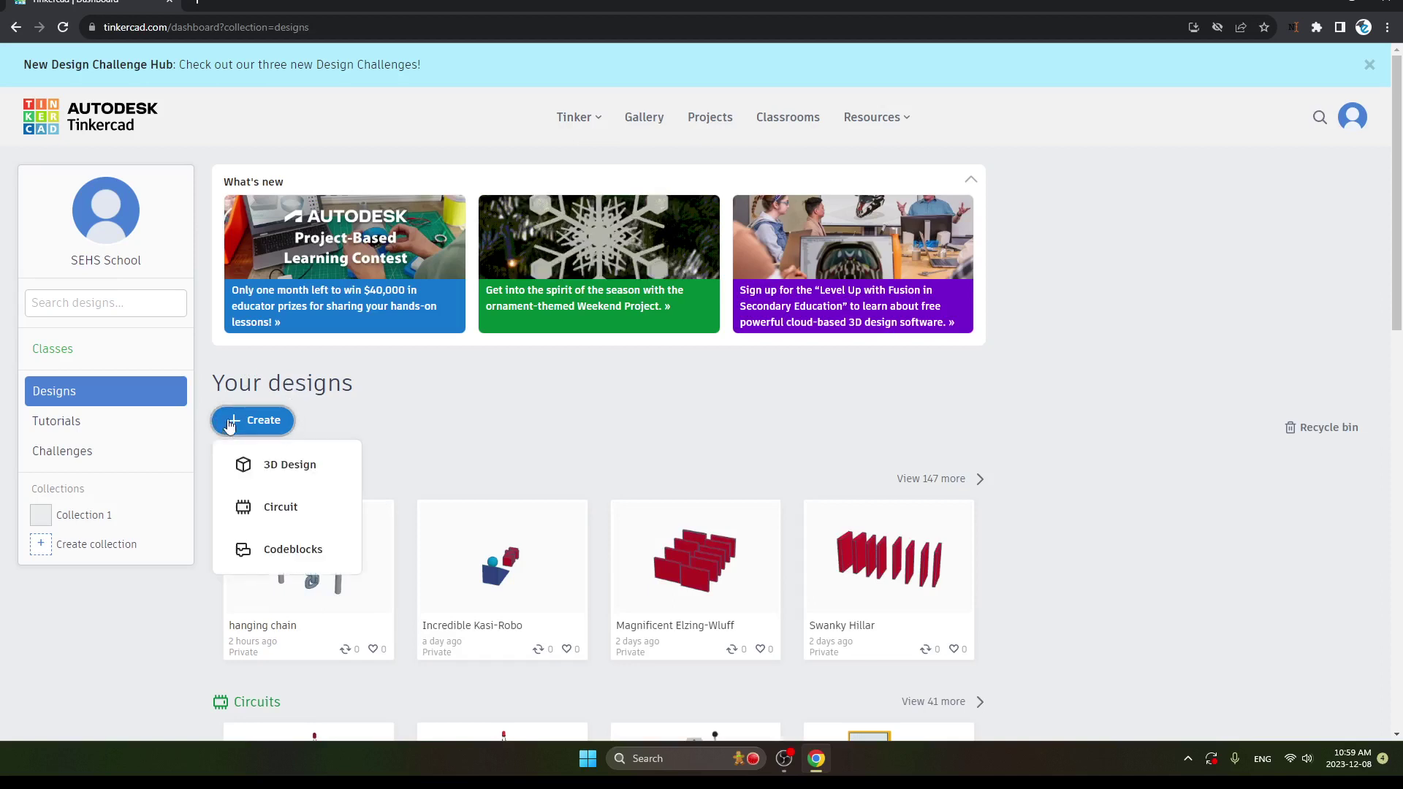
pyautogui.click(257, 471)
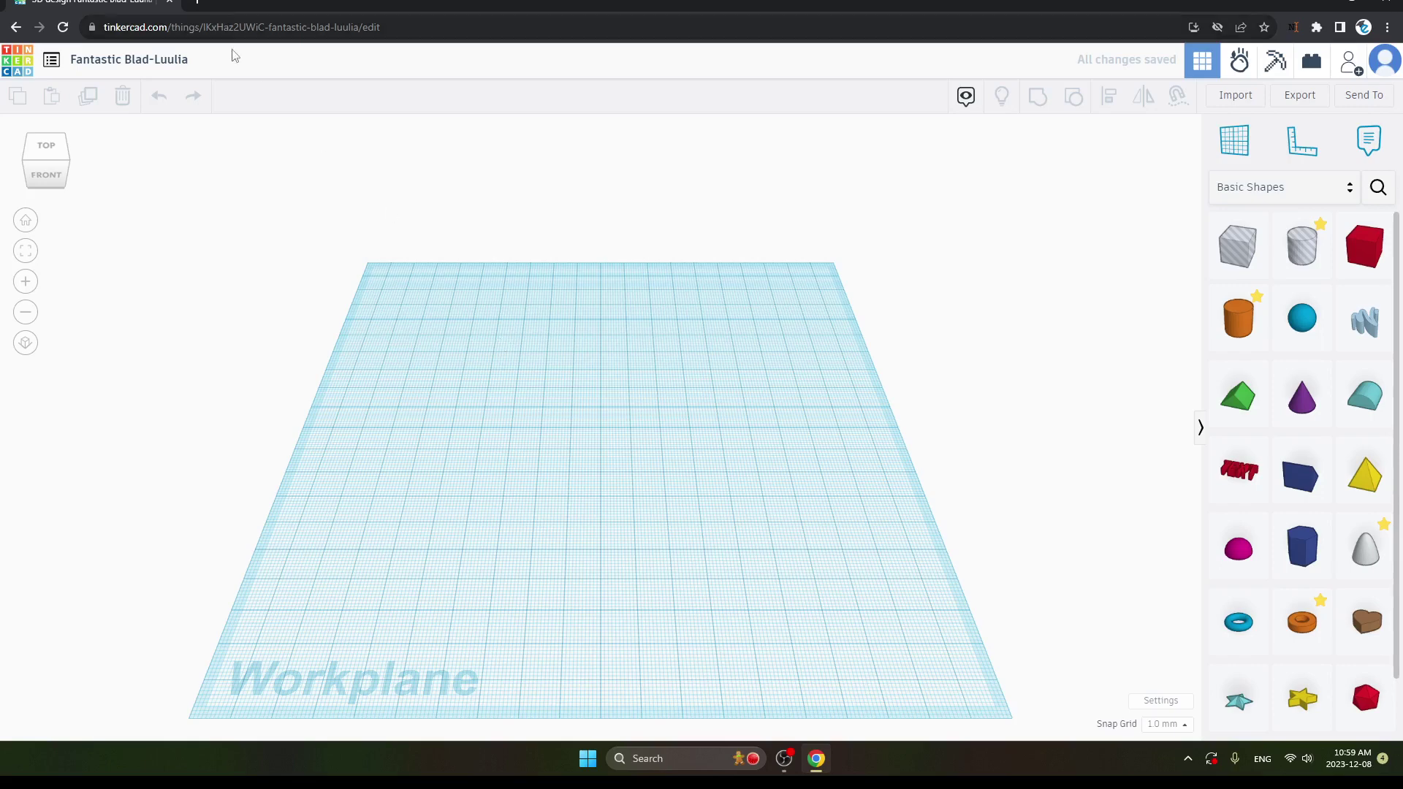
# Step: Rename the design from 'Fantastic Blad-Luulia' to 'domino sim lab 1'
pyautogui.click(186, 64)
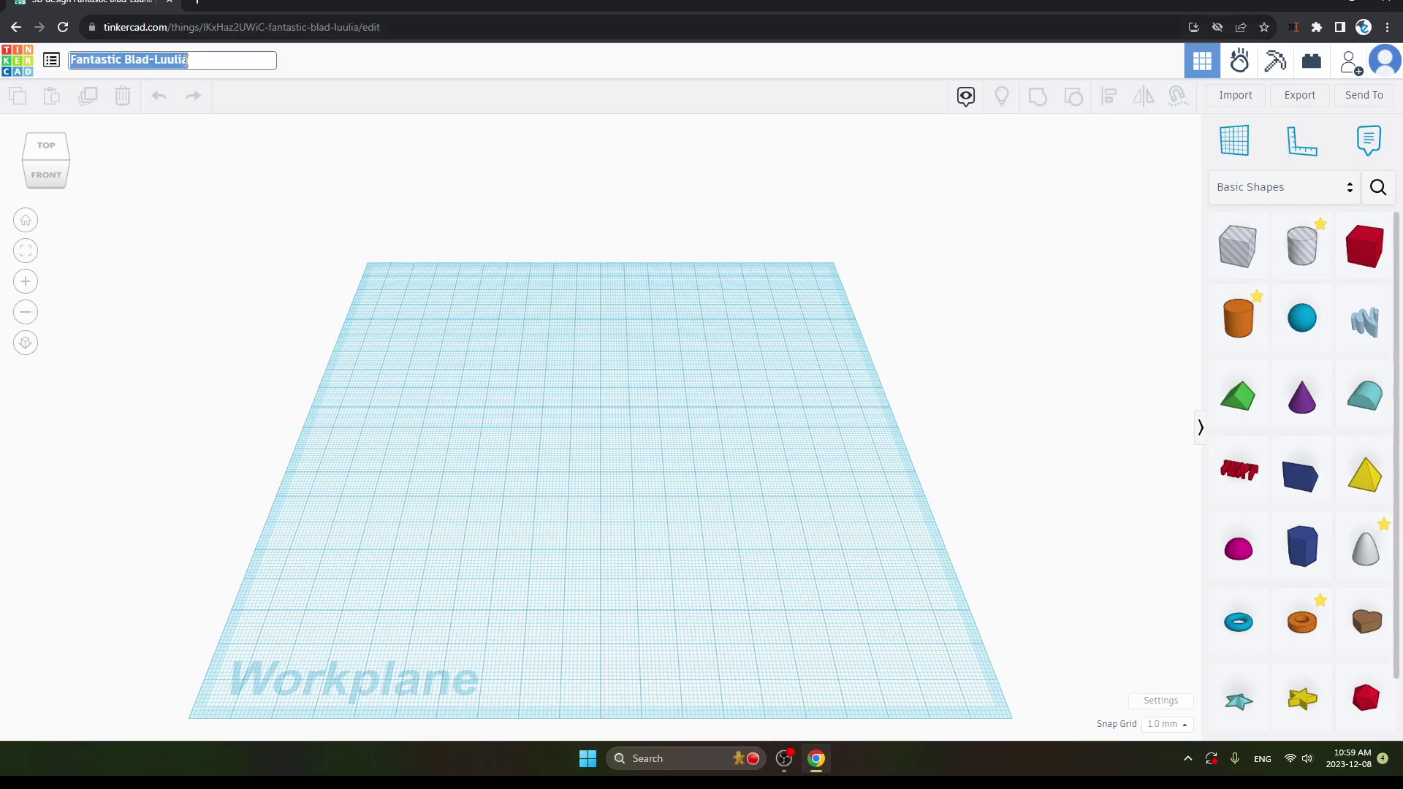
pyautogui.press('BackSpace')
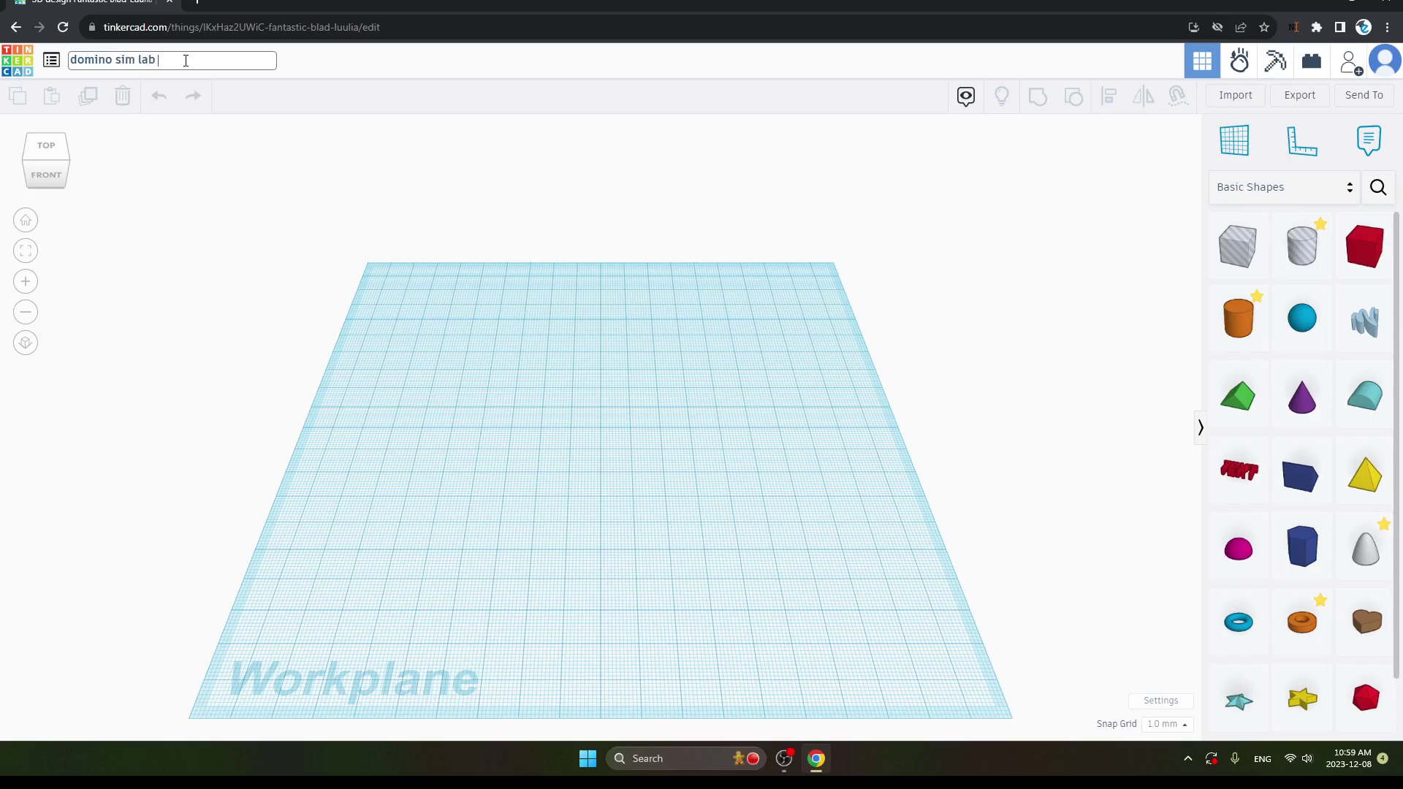
pyautogui.press('Return')
# Step: Add a red box and resize it into a thin slab 25 mm tall, about 20 × 2 mm
pyautogui.moveTo(1365, 245); pyautogui.dragTo(623, 354)
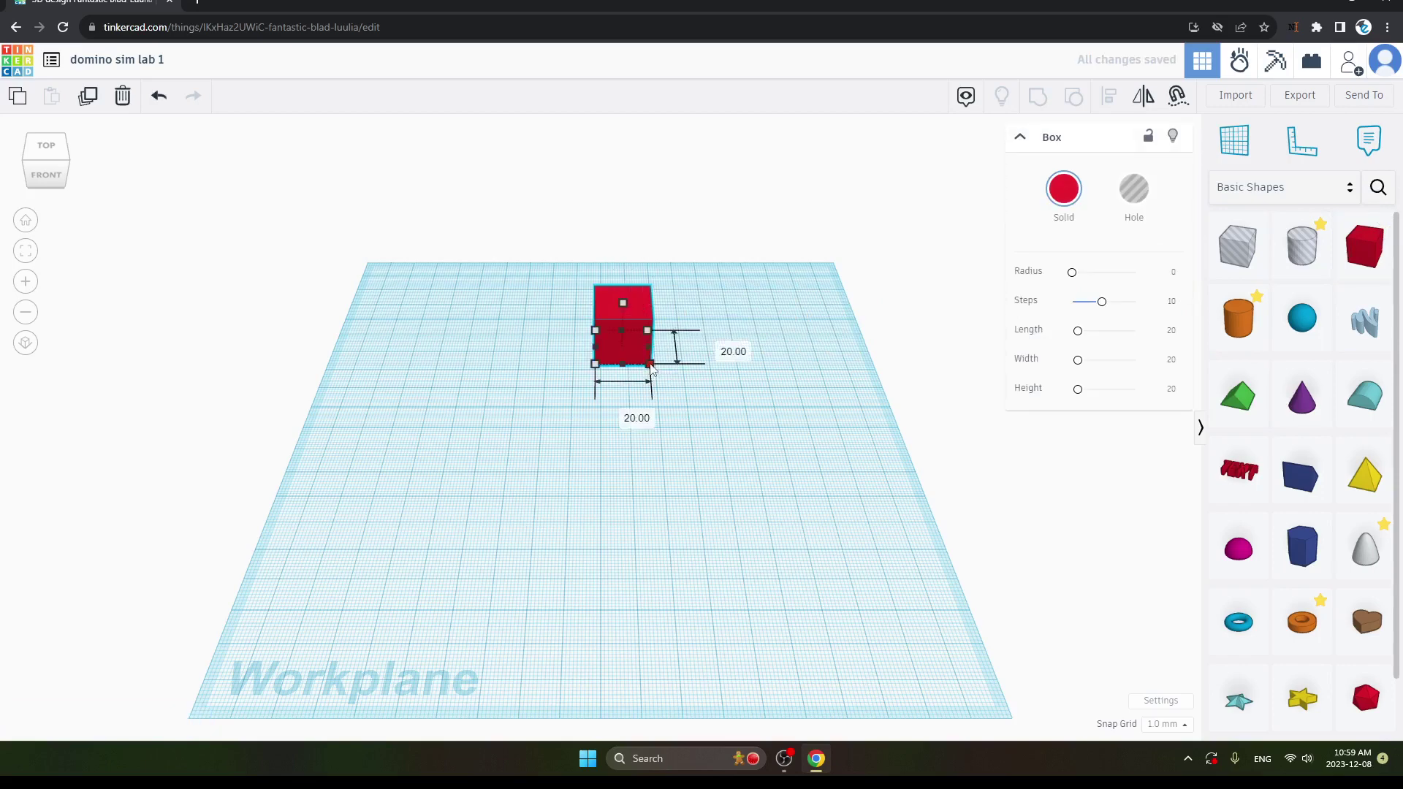
pyautogui.moveTo(651, 366); pyautogui.dragTo(632, 286)
pyautogui.click(705, 379)
pyautogui.click(632, 310)
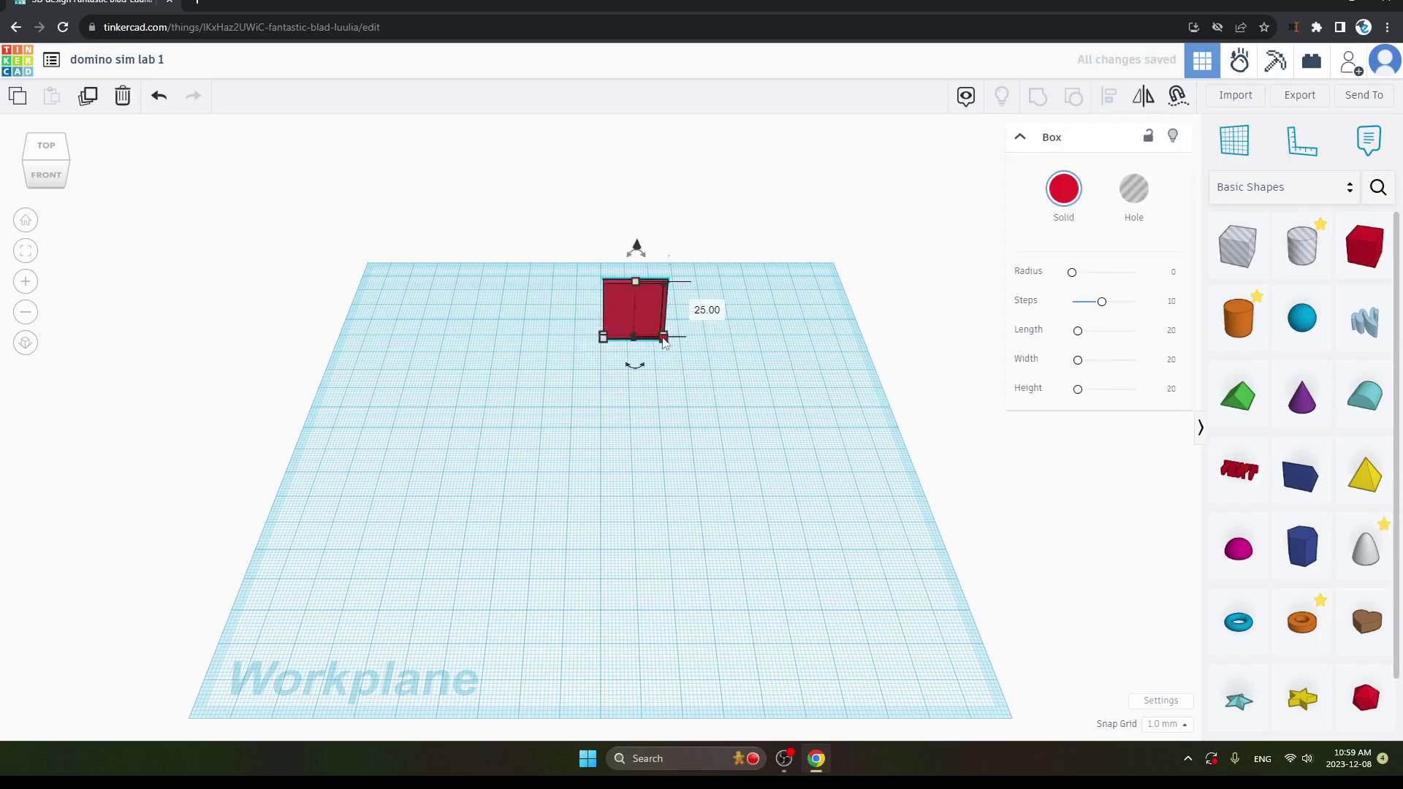
pyautogui.moveTo(655, 341); pyautogui.dragTo(655, 343)
pyautogui.click(669, 366)
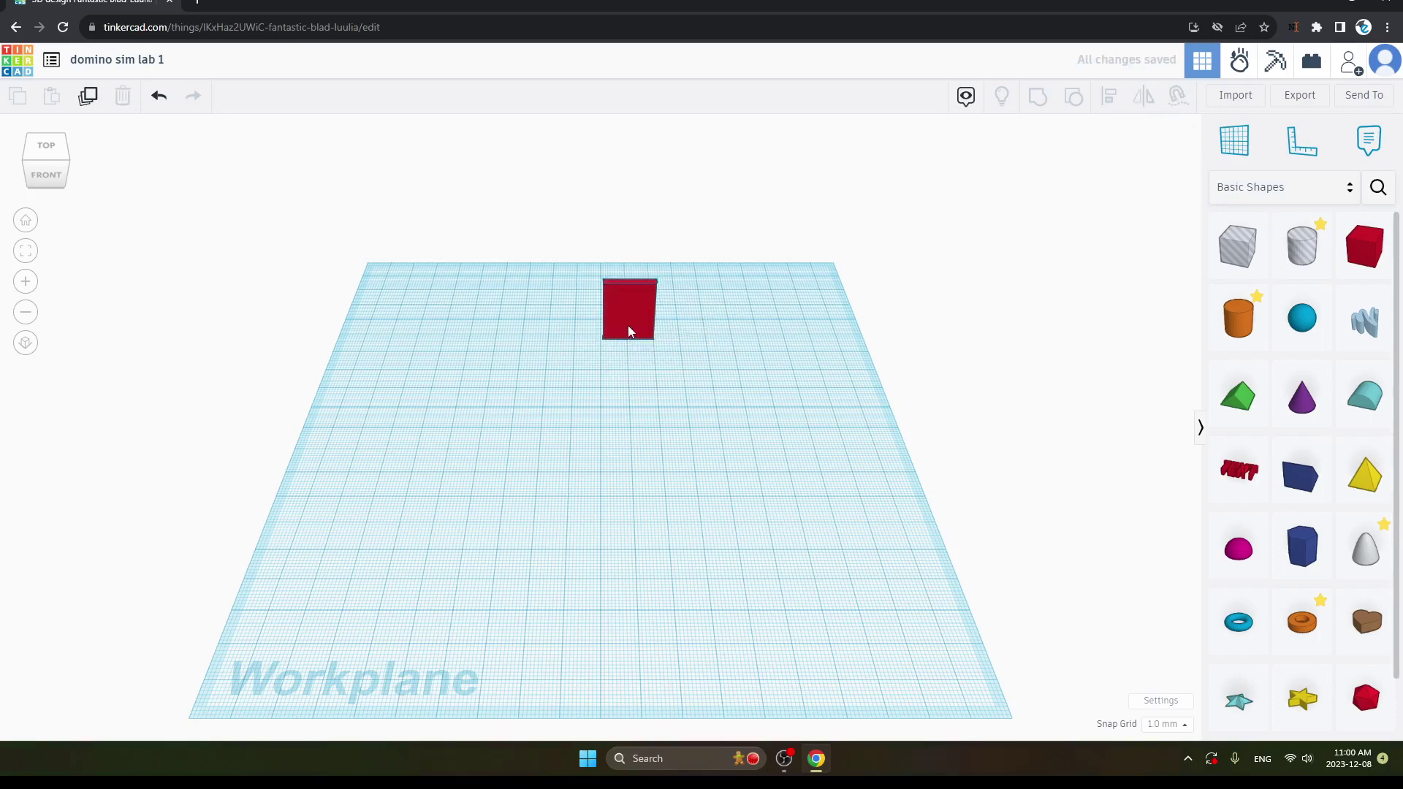
pyautogui.click(630, 330)
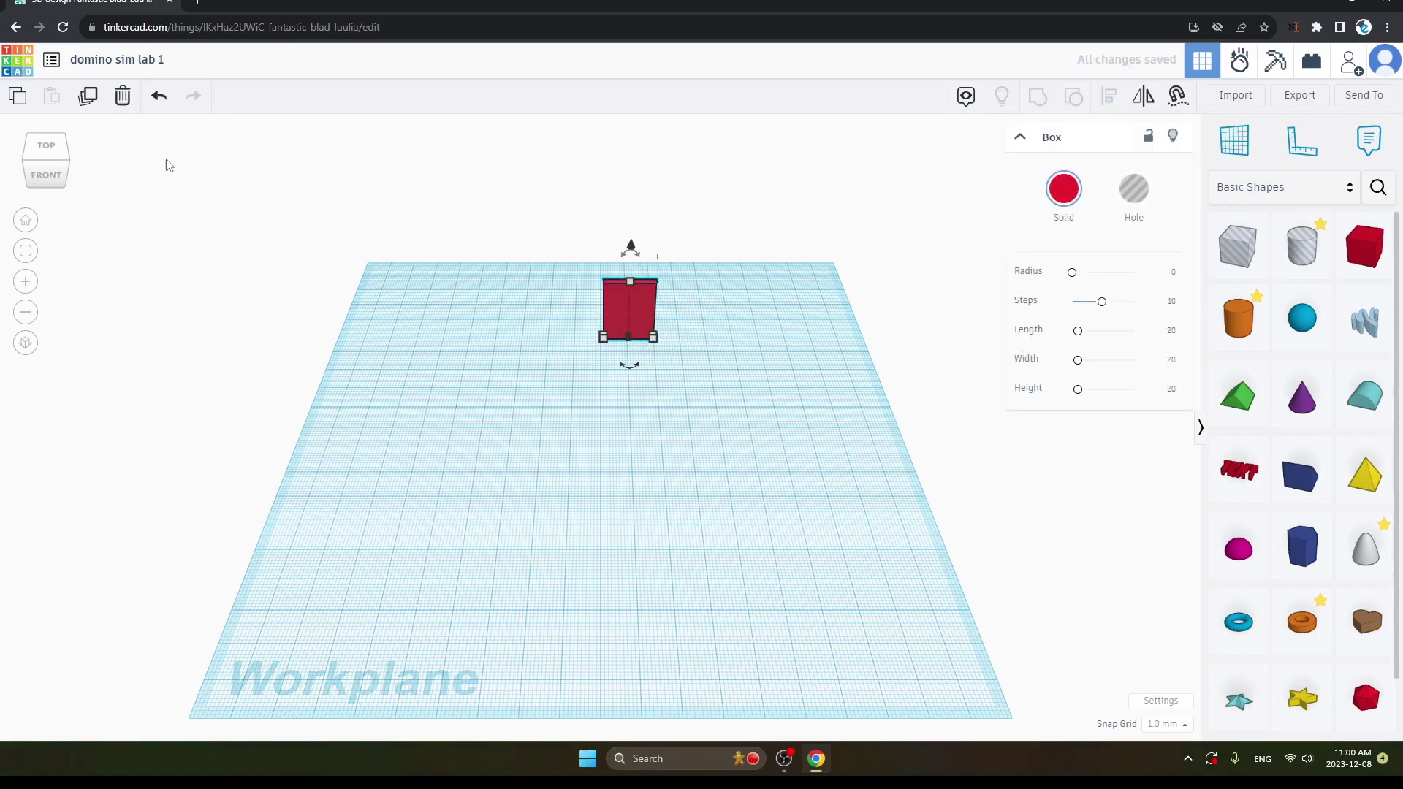
# Step: Duplicate the domino and slide the copies forward, bringing the front one to 15 mm
pyautogui.click(87, 96)
pyautogui.click(347, 322)
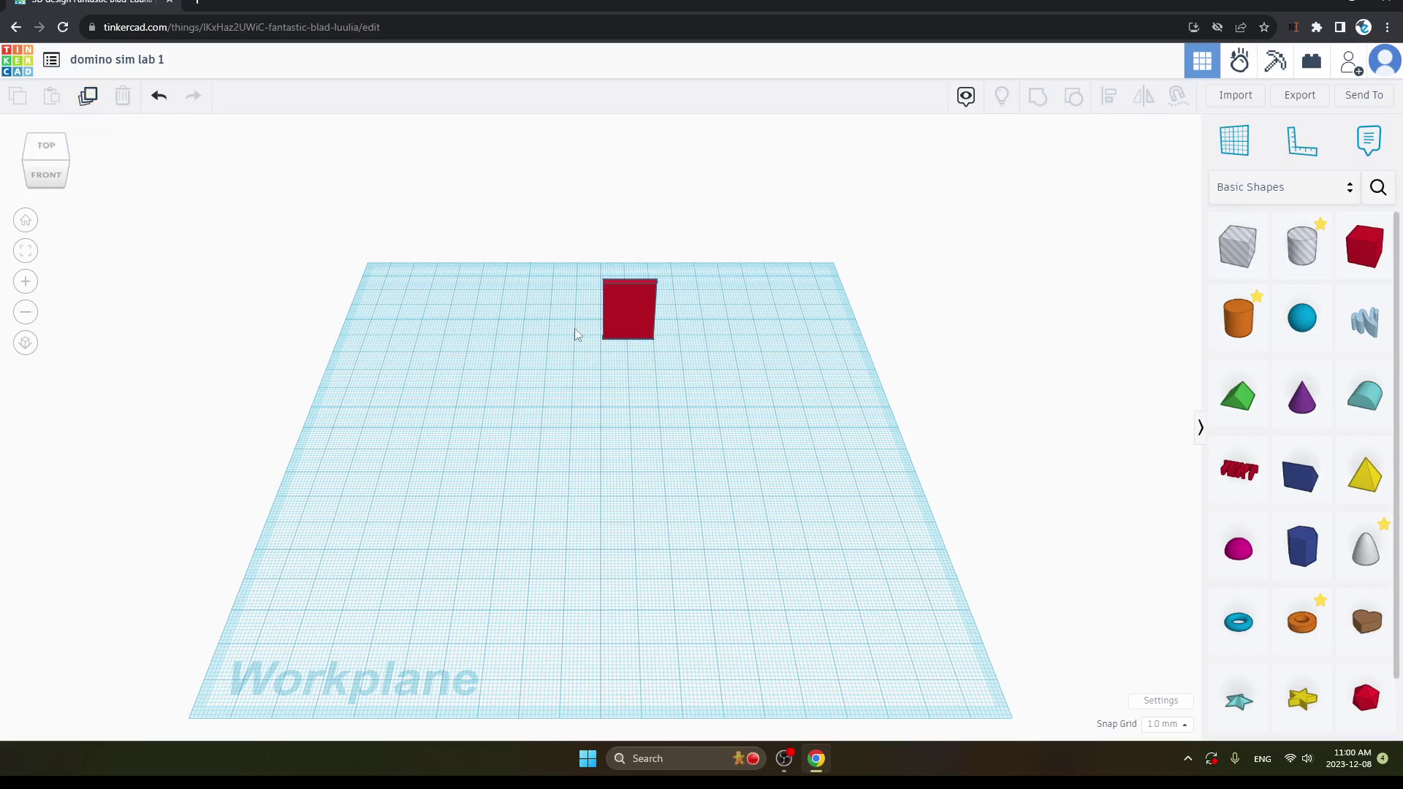
pyautogui.keyDown('alt'); pyautogui.moveTo(605, 324); pyautogui.dragTo(602, 337); pyautogui.keyUp('alt')
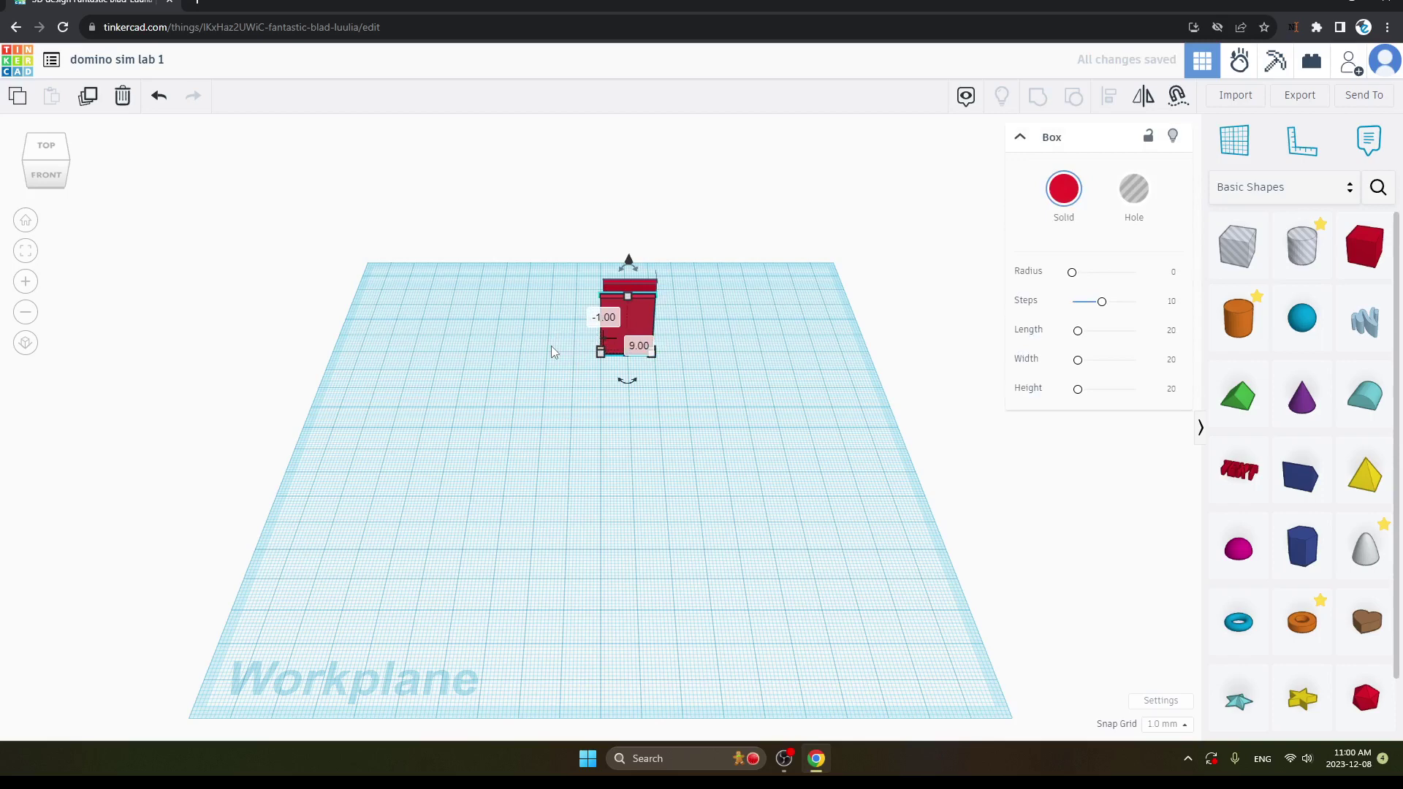
pyautogui.click(708, 274)
pyautogui.click(637, 325)
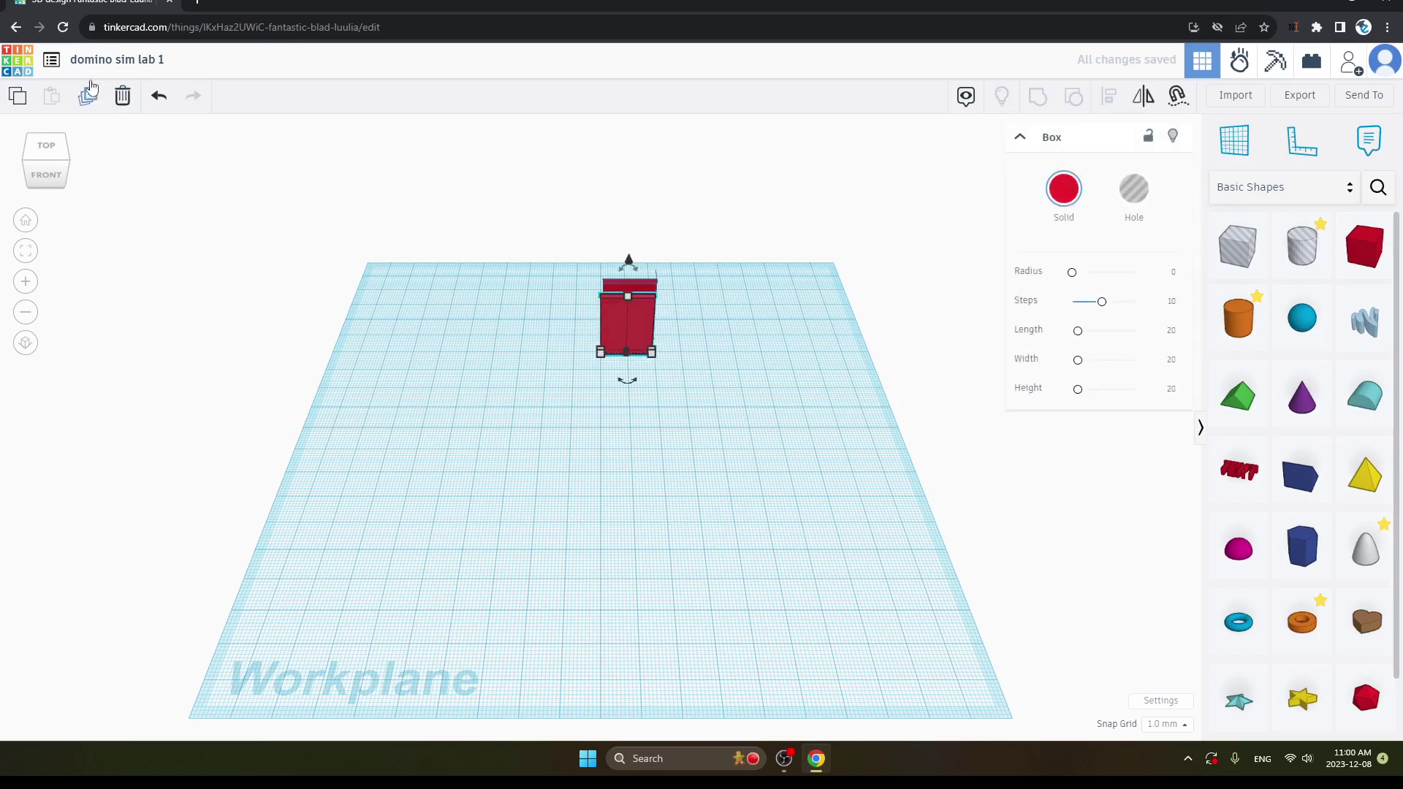
pyautogui.click(88, 96)
pyautogui.click(553, 336)
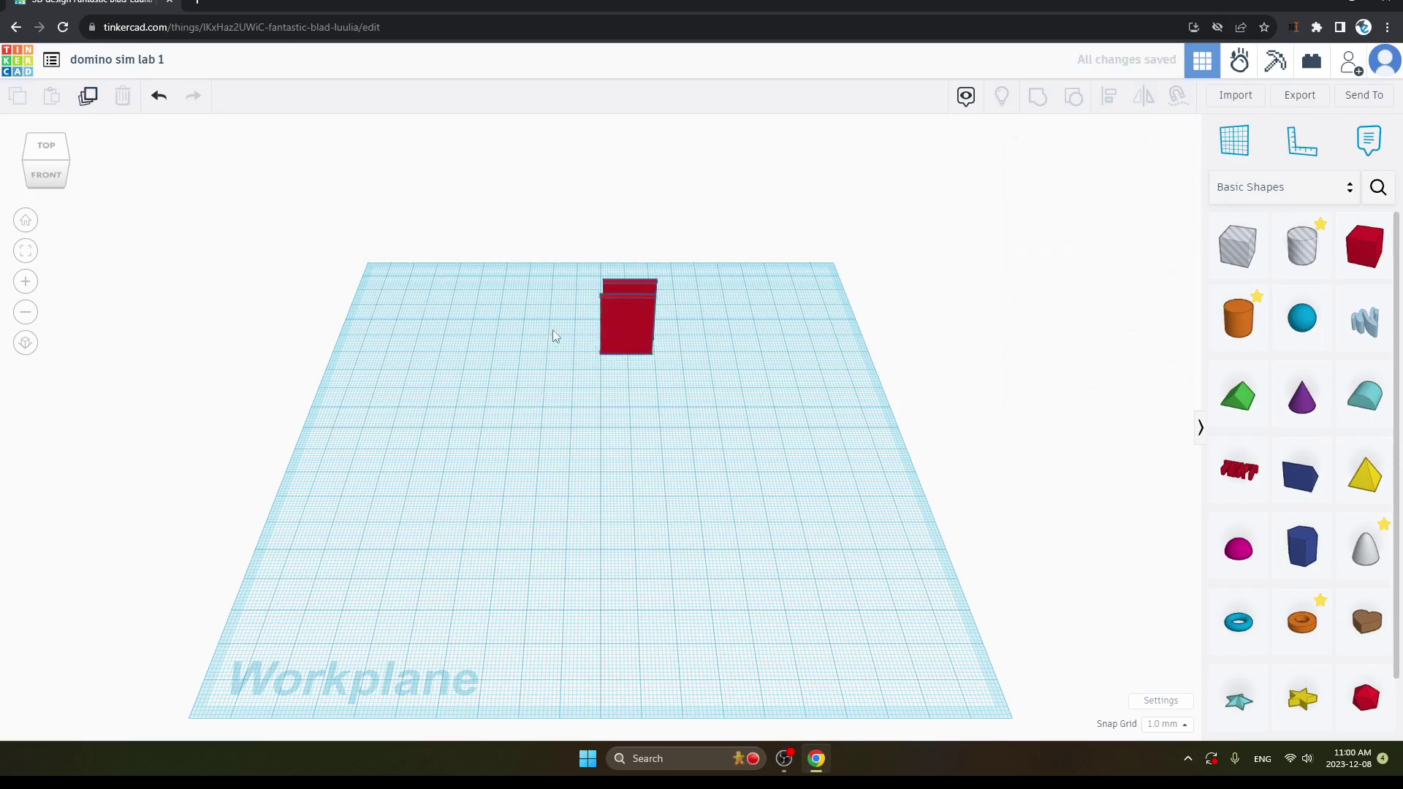
pyautogui.moveTo(615, 327); pyautogui.dragTo(618, 345)
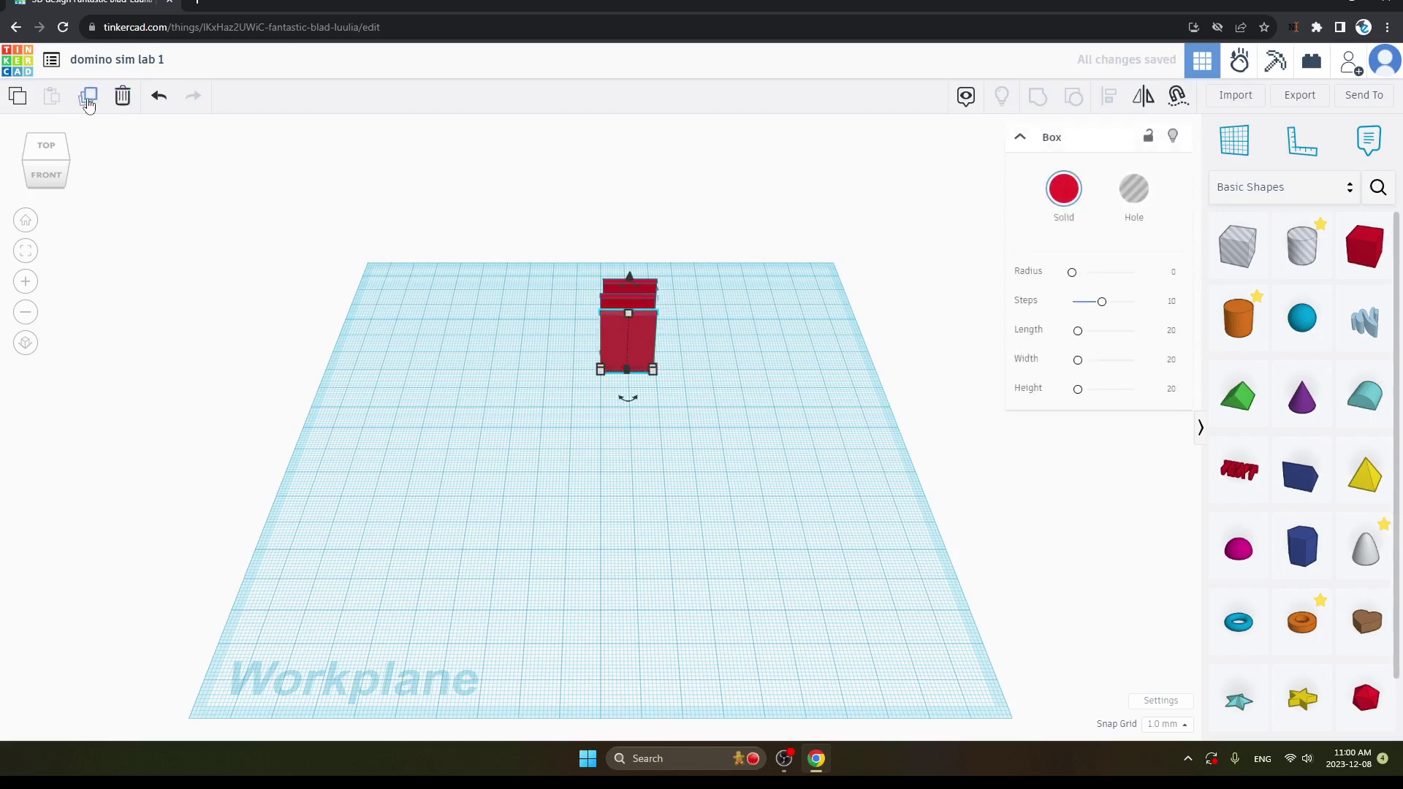
pyautogui.click(738, 410)
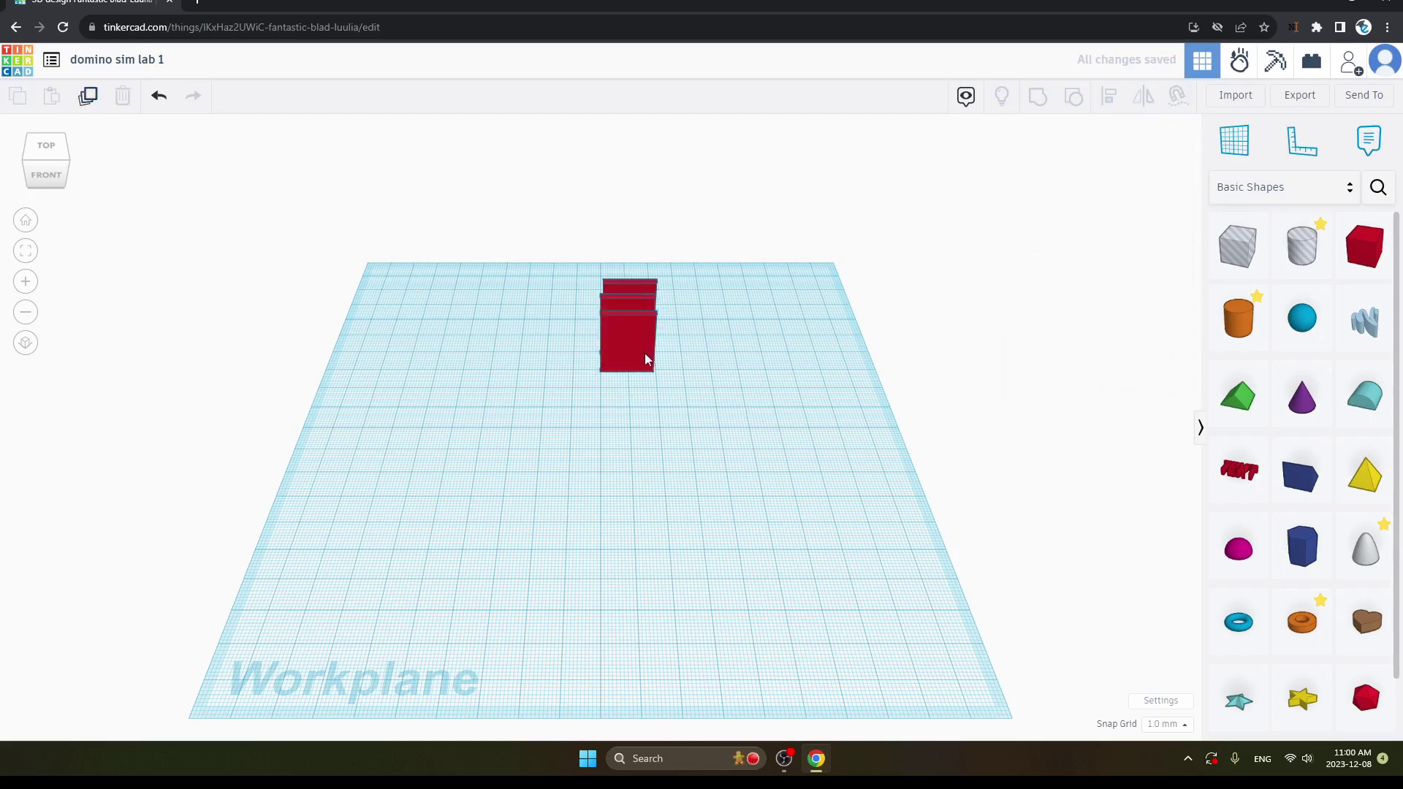
pyautogui.moveTo(647, 358); pyautogui.dragTo(642, 377)
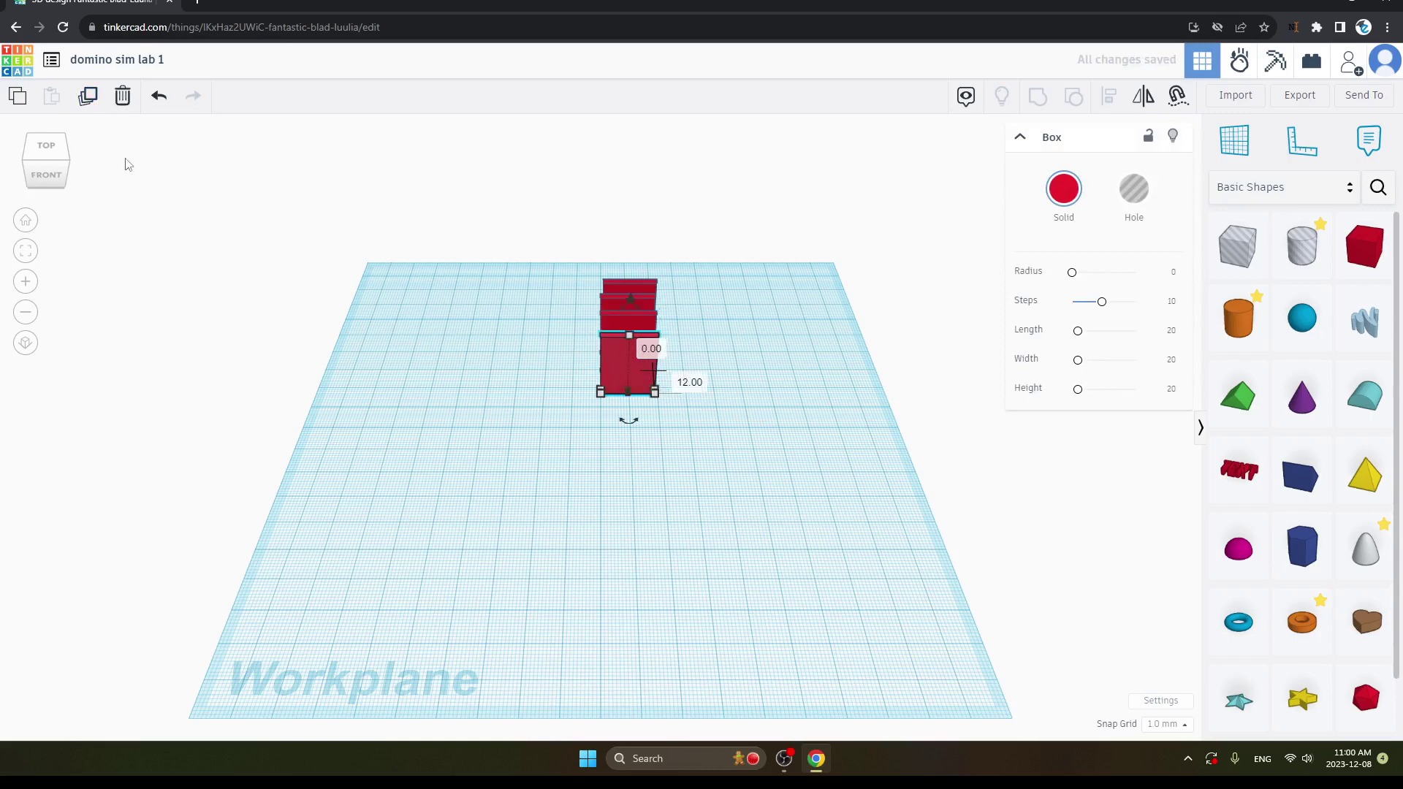
pyautogui.click(182, 175)
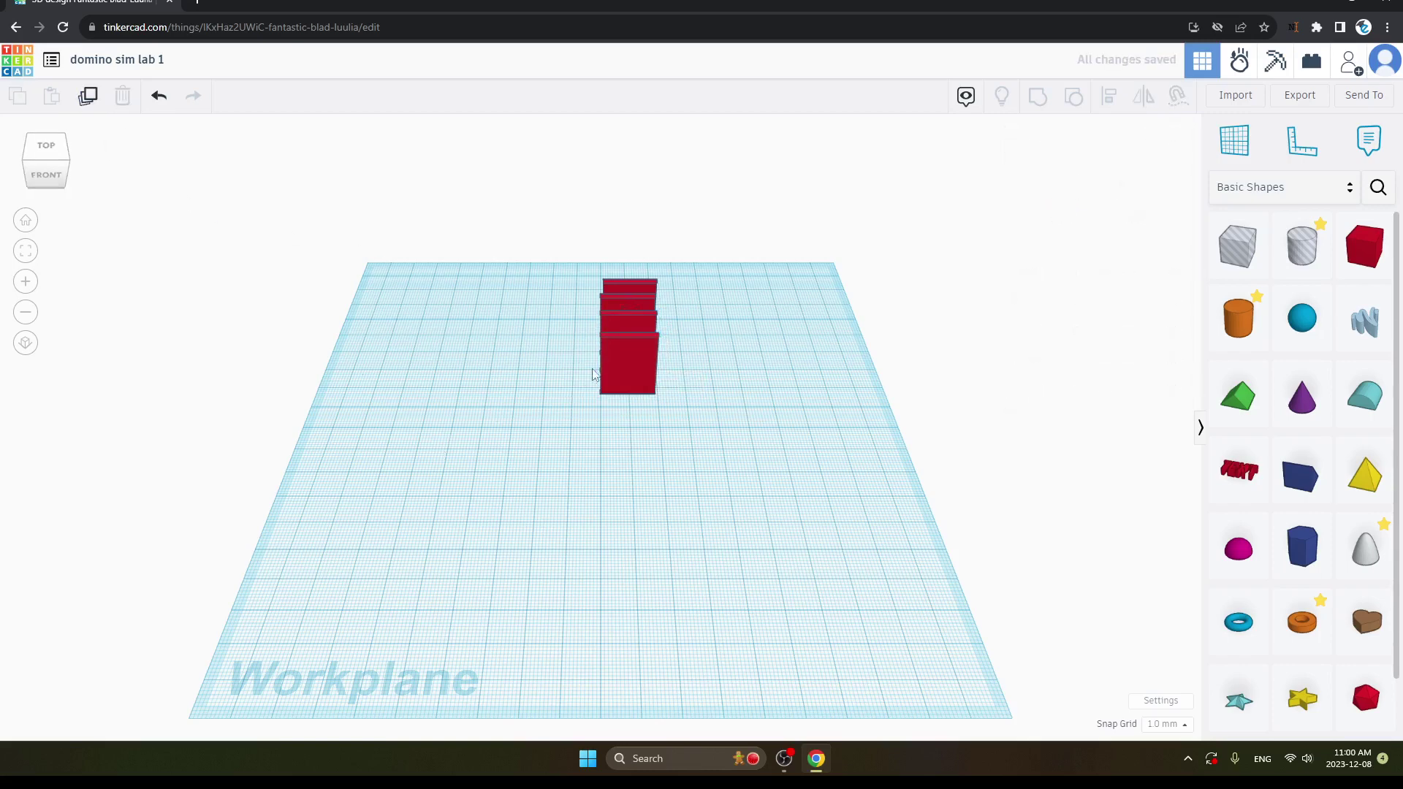
pyautogui.moveTo(613, 379); pyautogui.dragTo(607, 397)
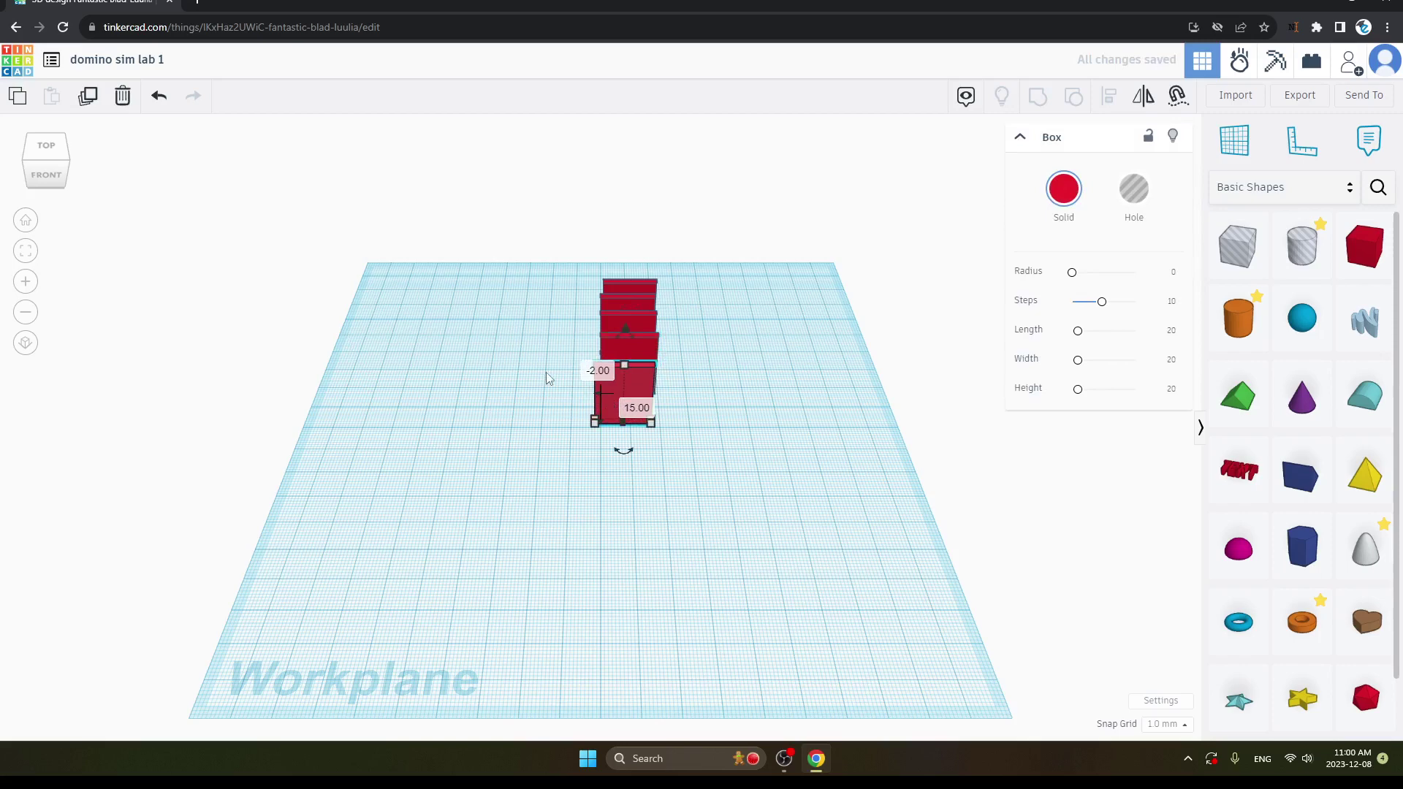
pyautogui.click(546, 417)
# Step: Keep duplicating the front domino and sliding copies forward until about ten stand evenly spaced
pyautogui.click(621, 415)
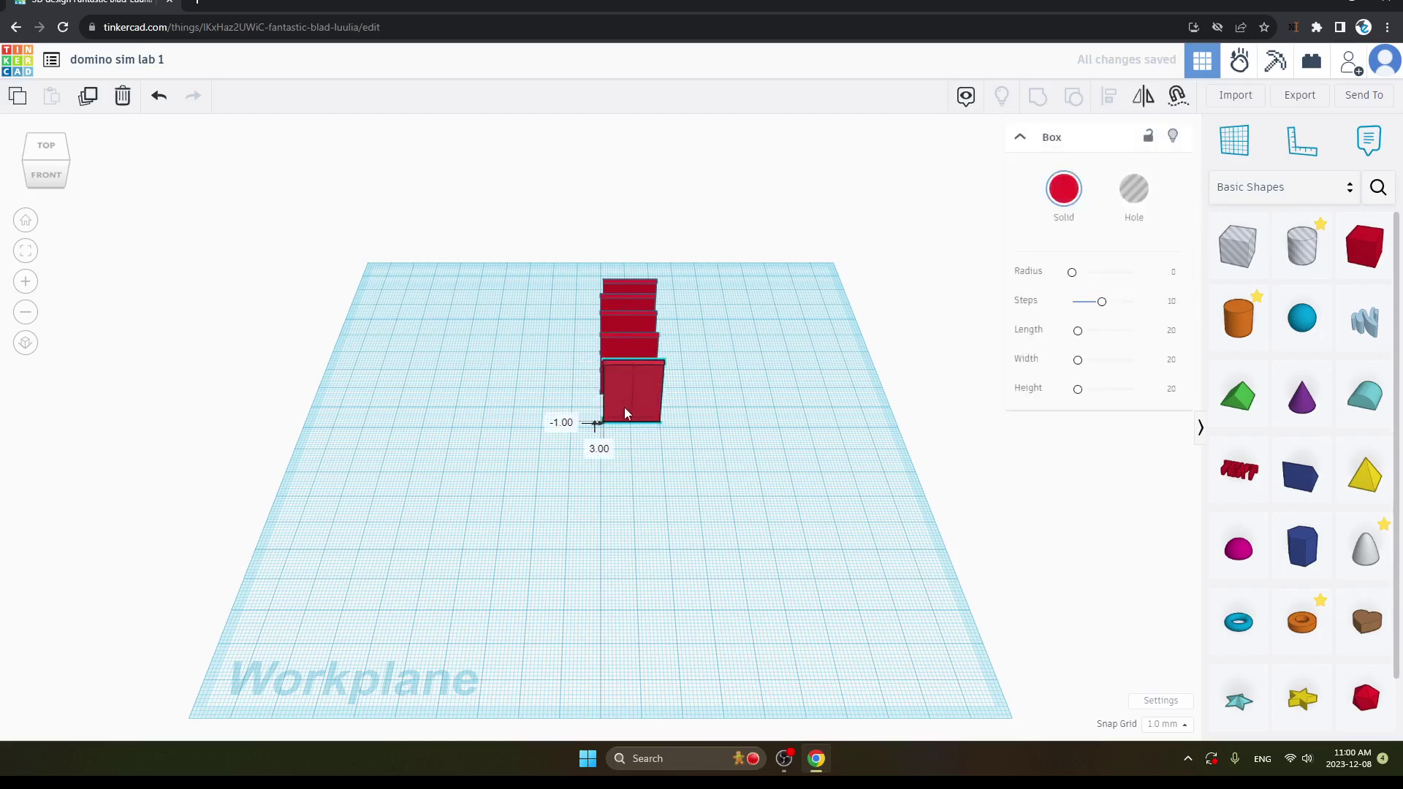
pyautogui.click(89, 98)
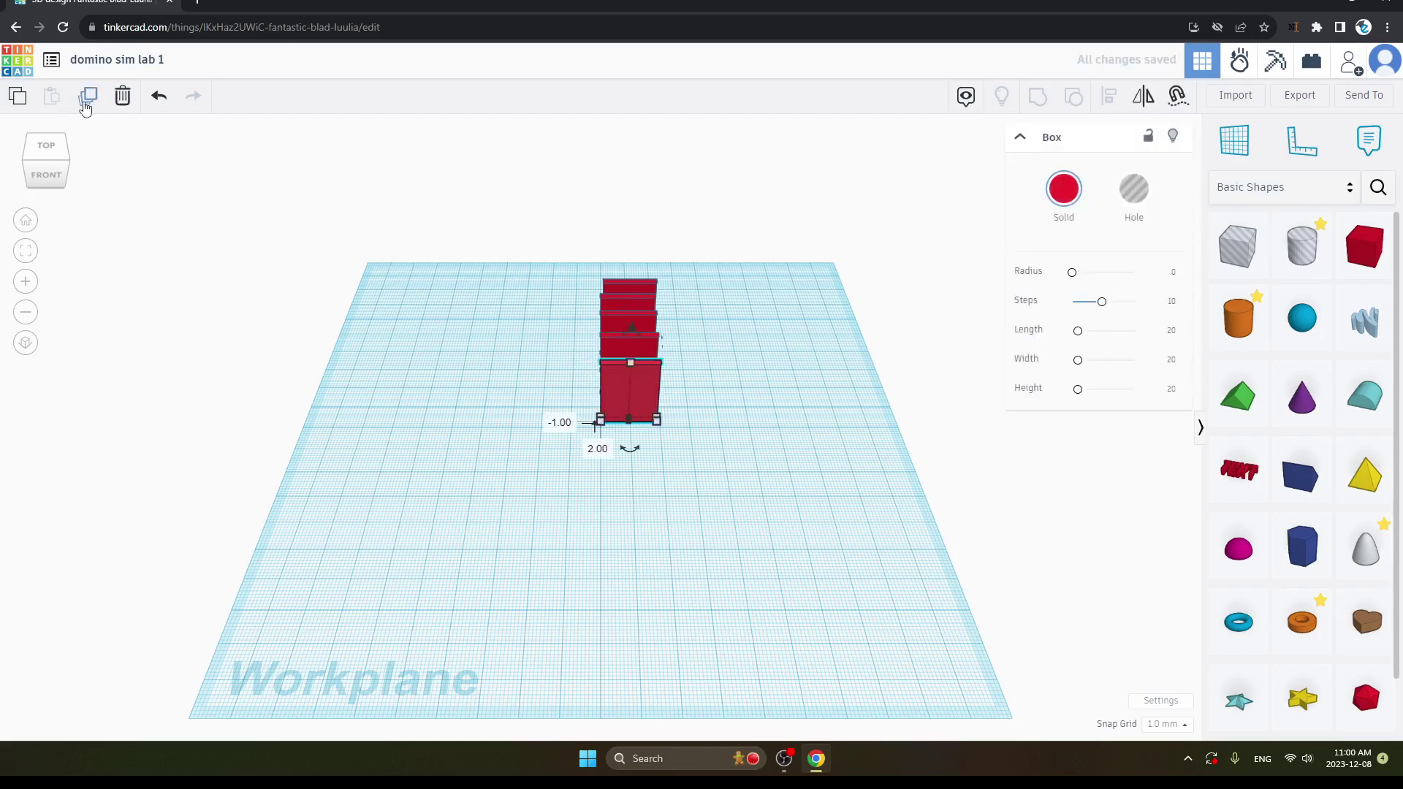
pyautogui.click(797, 404)
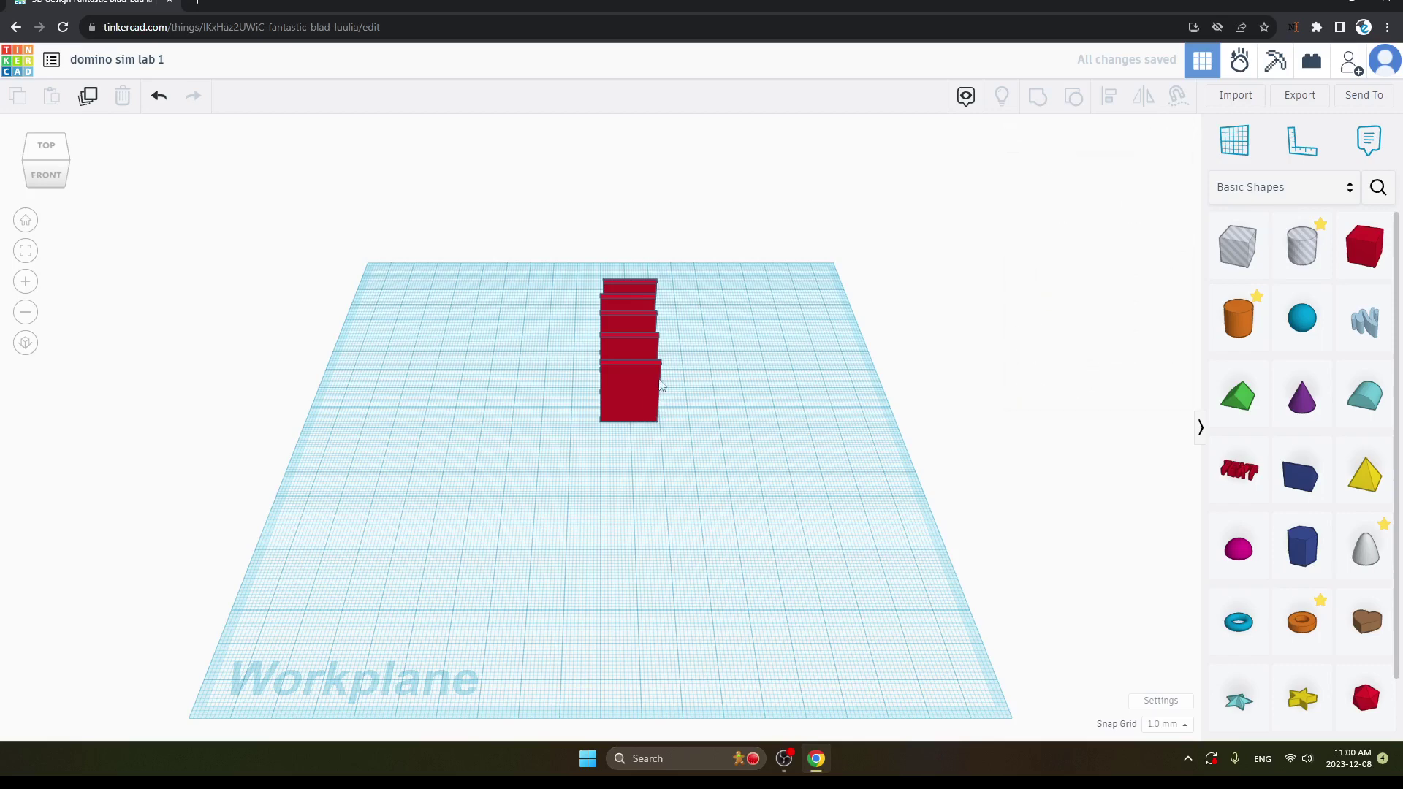
pyautogui.moveTo(638, 389); pyautogui.dragTo(640, 412)
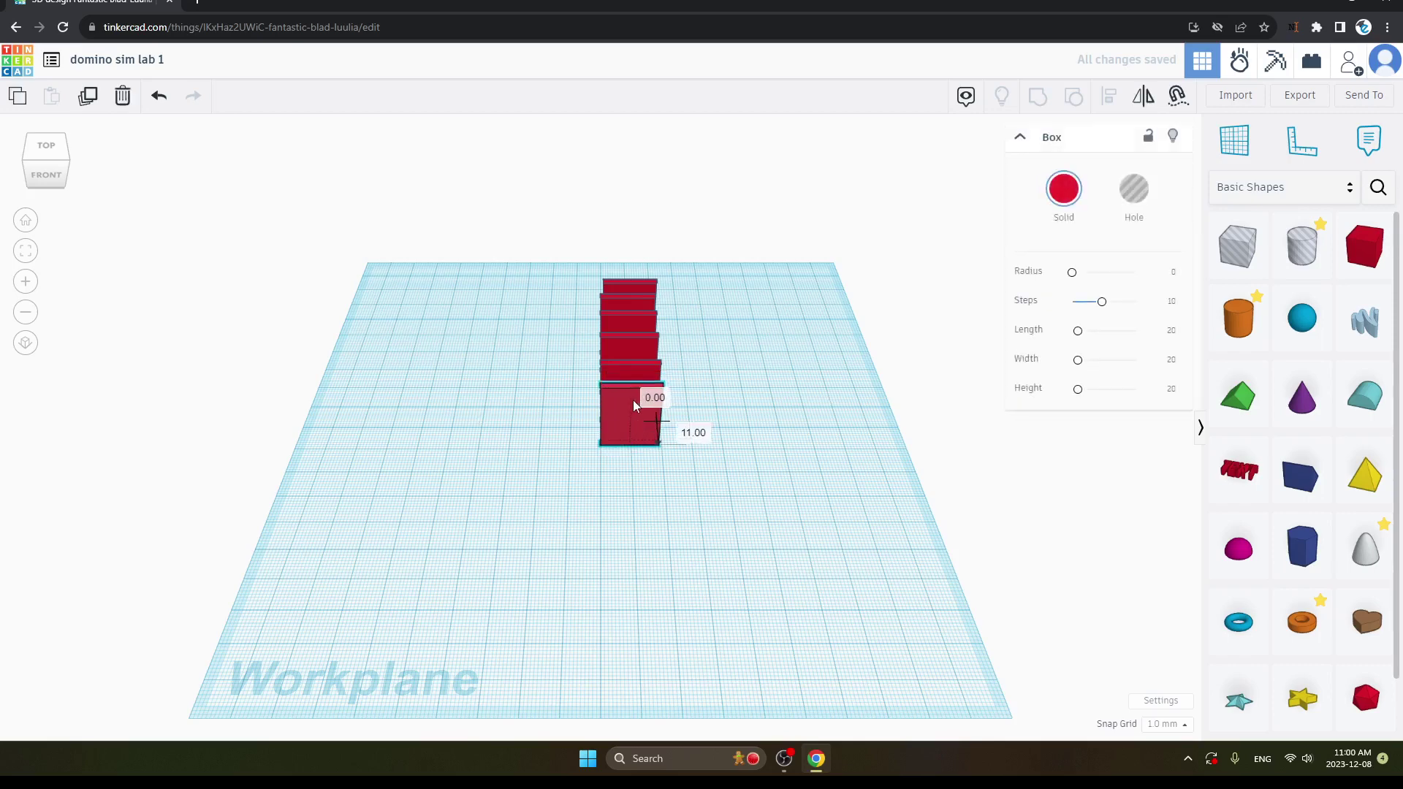
pyautogui.click(88, 96)
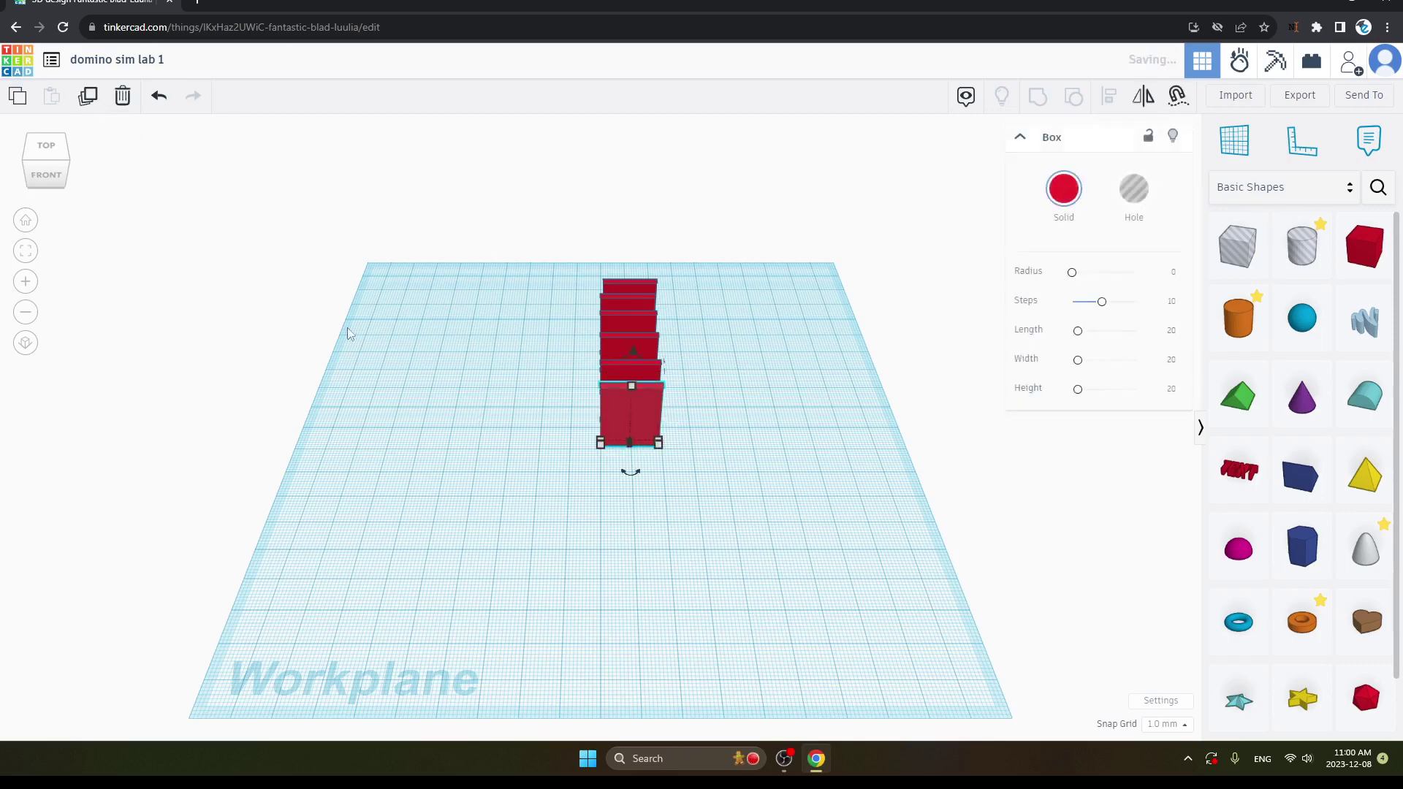
pyautogui.click(562, 471)
pyautogui.moveTo(646, 421); pyautogui.dragTo(646, 443)
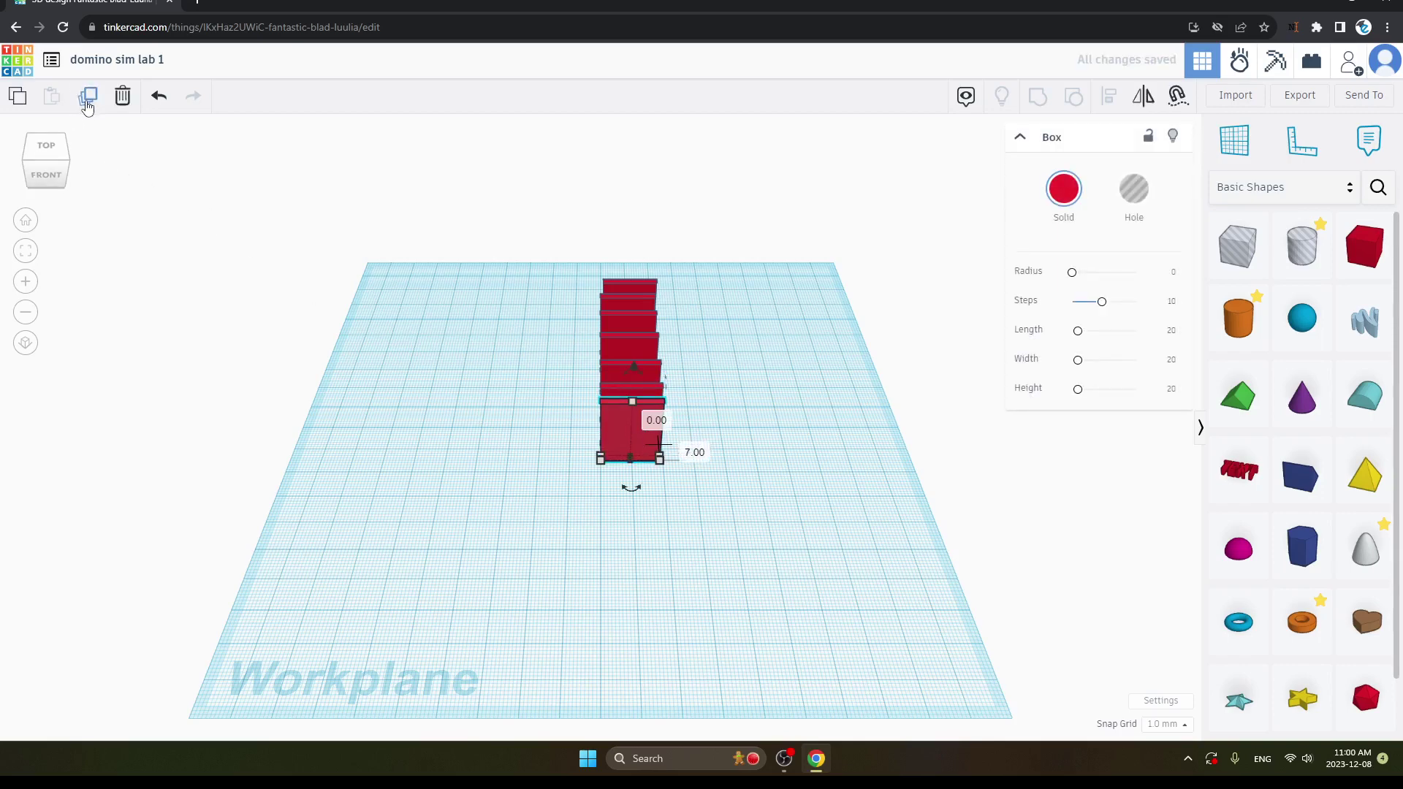
pyautogui.click(85, 102)
pyautogui.click(582, 472)
pyautogui.moveTo(617, 445); pyautogui.dragTo(621, 477)
pyautogui.click(87, 97)
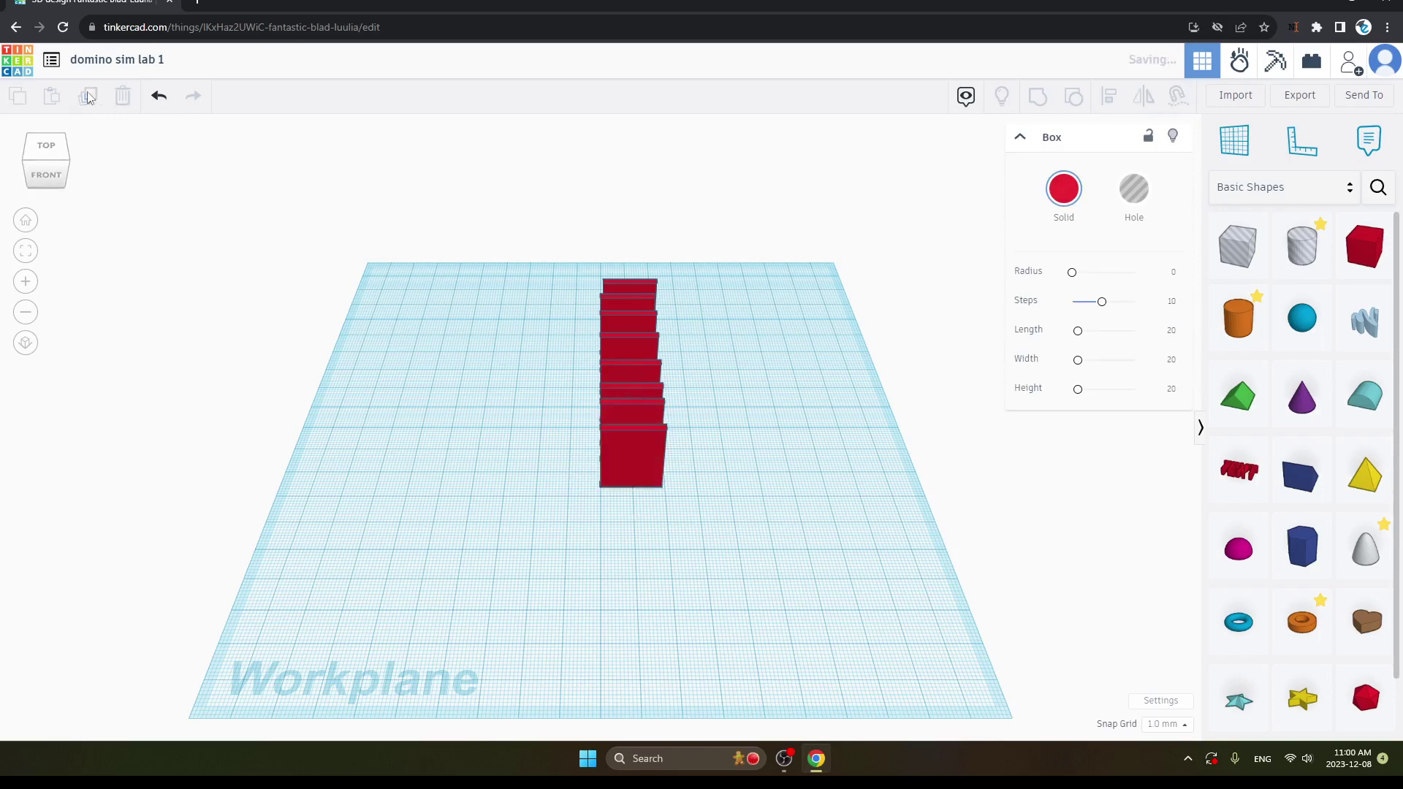
pyautogui.click(564, 507)
pyautogui.moveTo(642, 470); pyautogui.dragTo(641, 494)
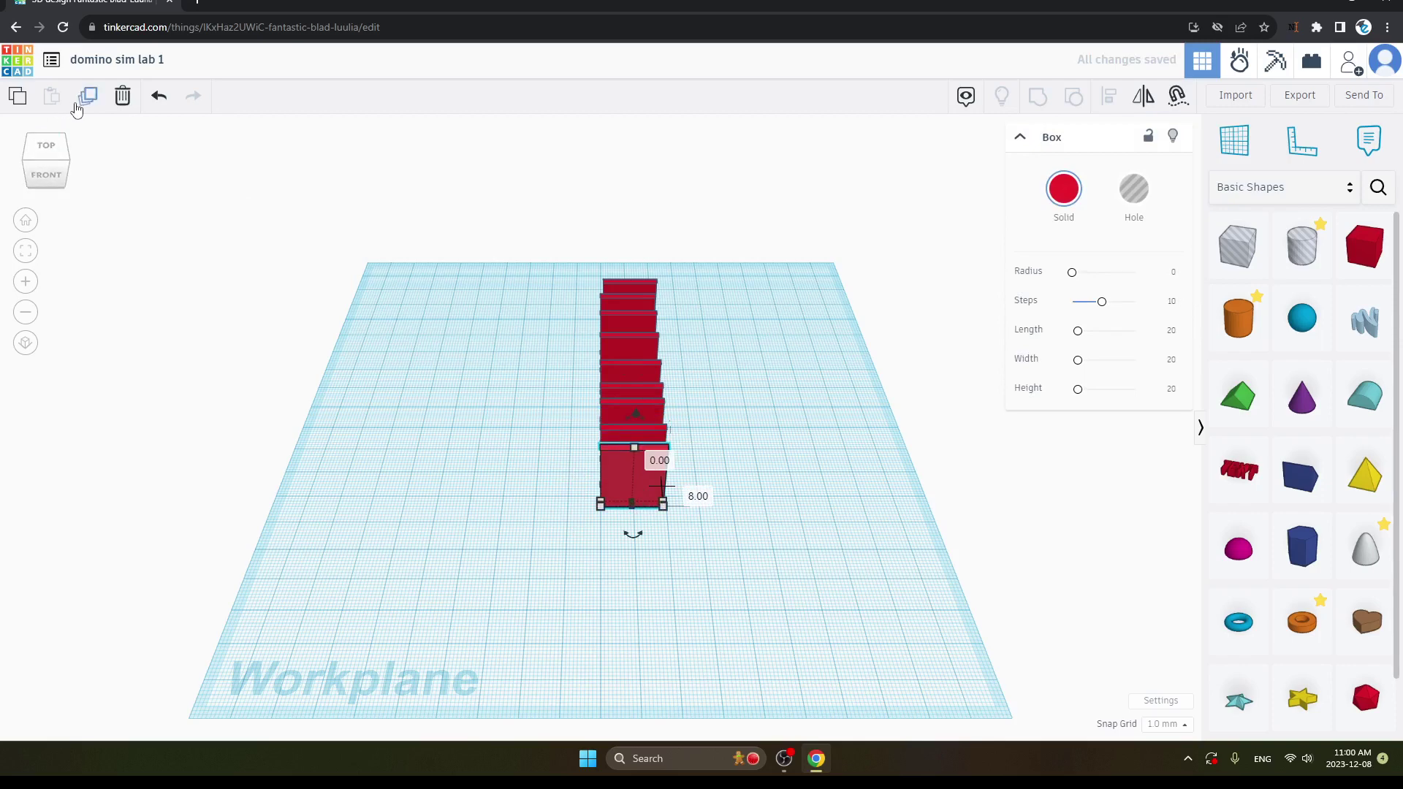
pyautogui.click(88, 97)
pyautogui.click(561, 548)
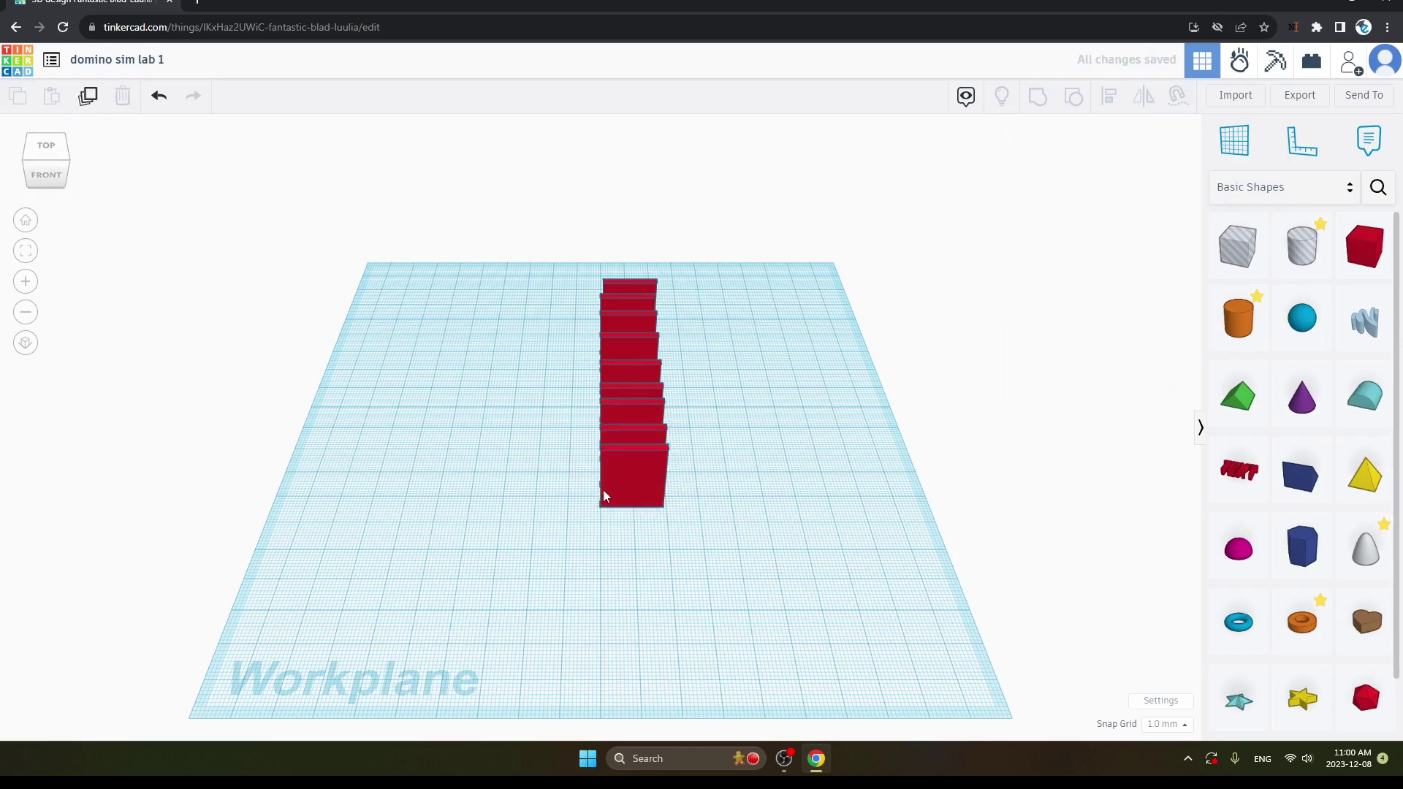
pyautogui.moveTo(603, 496); pyautogui.dragTo(604, 521)
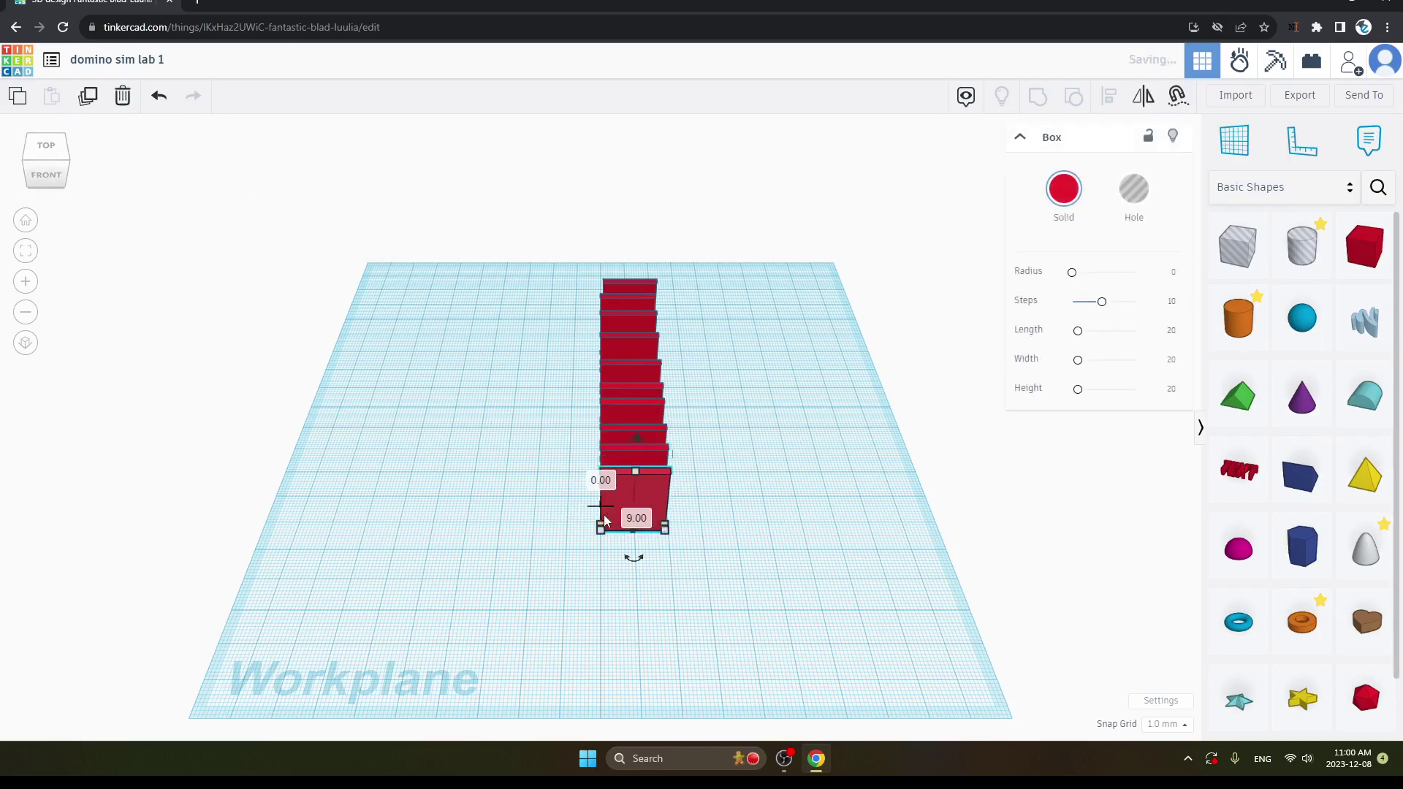
pyautogui.click(855, 524)
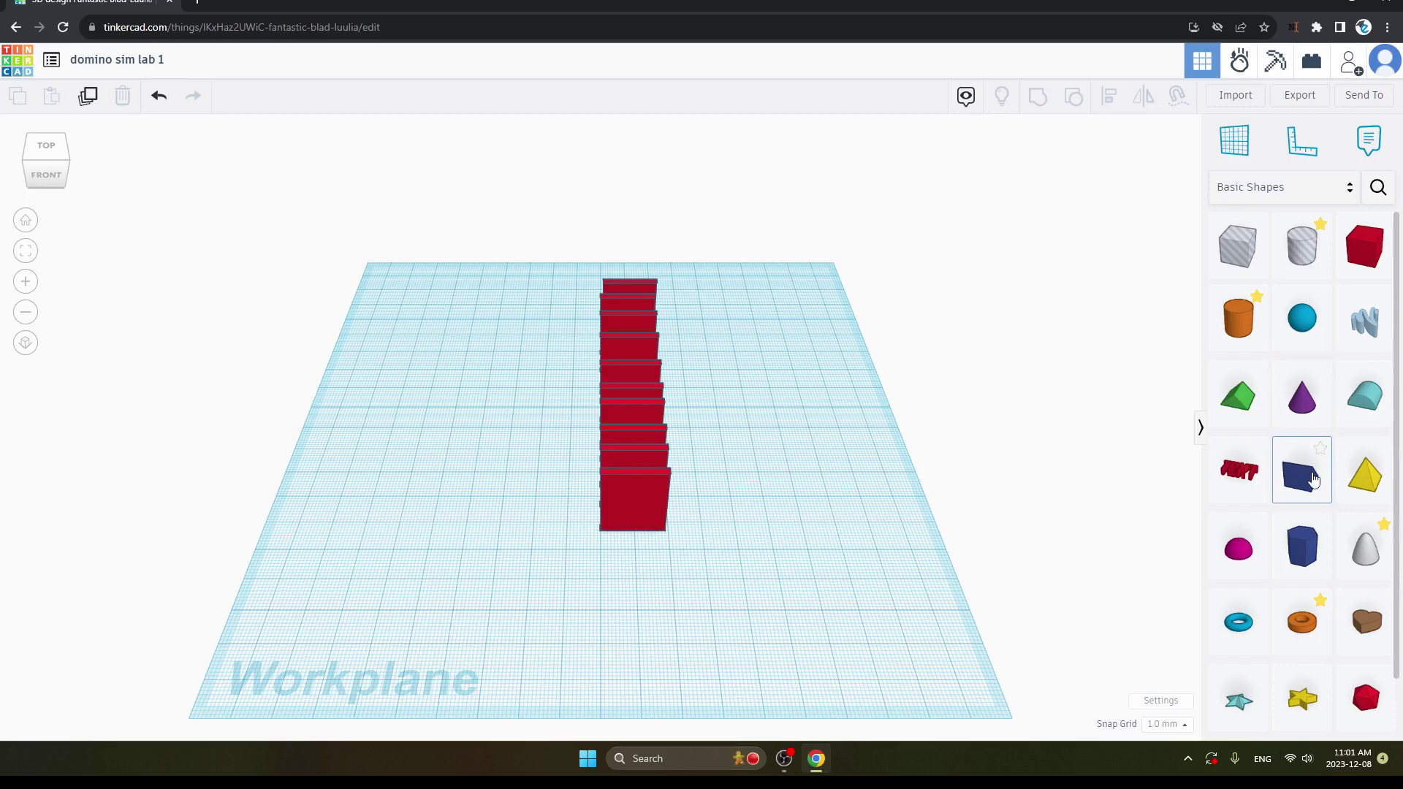
# Step: Place a blue wedge in front of the domino row
pyautogui.click(1304, 461)
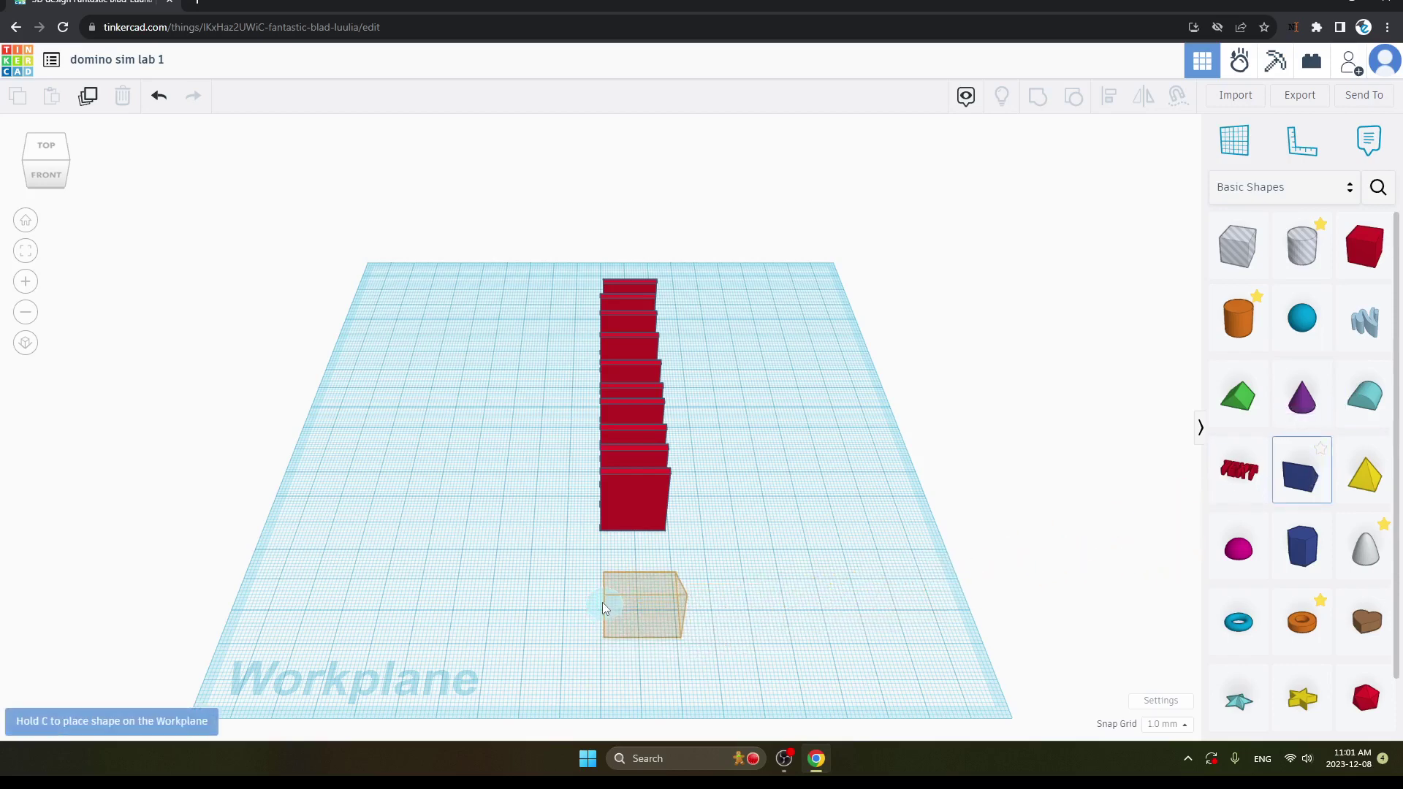
pyautogui.click(605, 611)
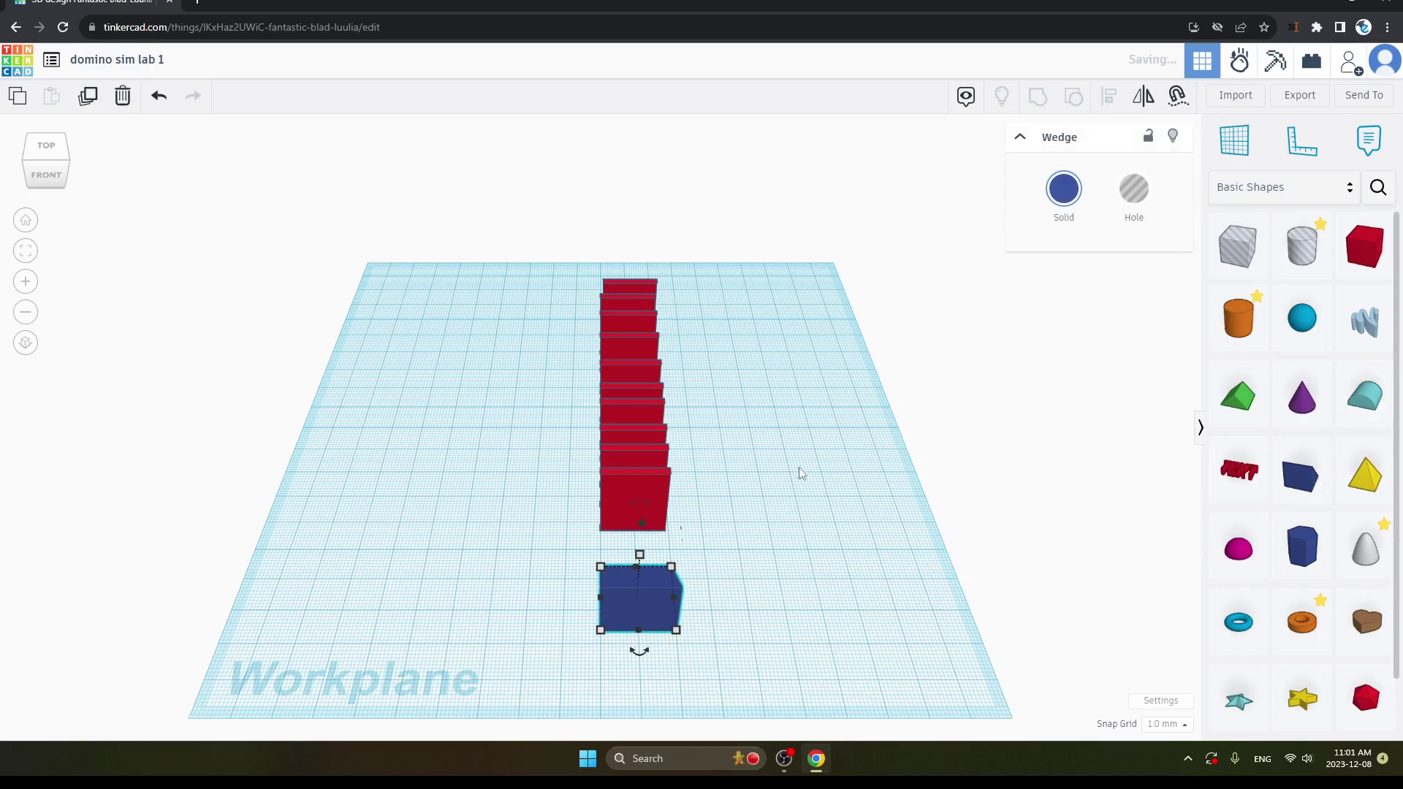
pyautogui.click(893, 454)
# Step: Place a red box against the wedge and view the scene from an angled front-left
pyautogui.click(1228, 338)
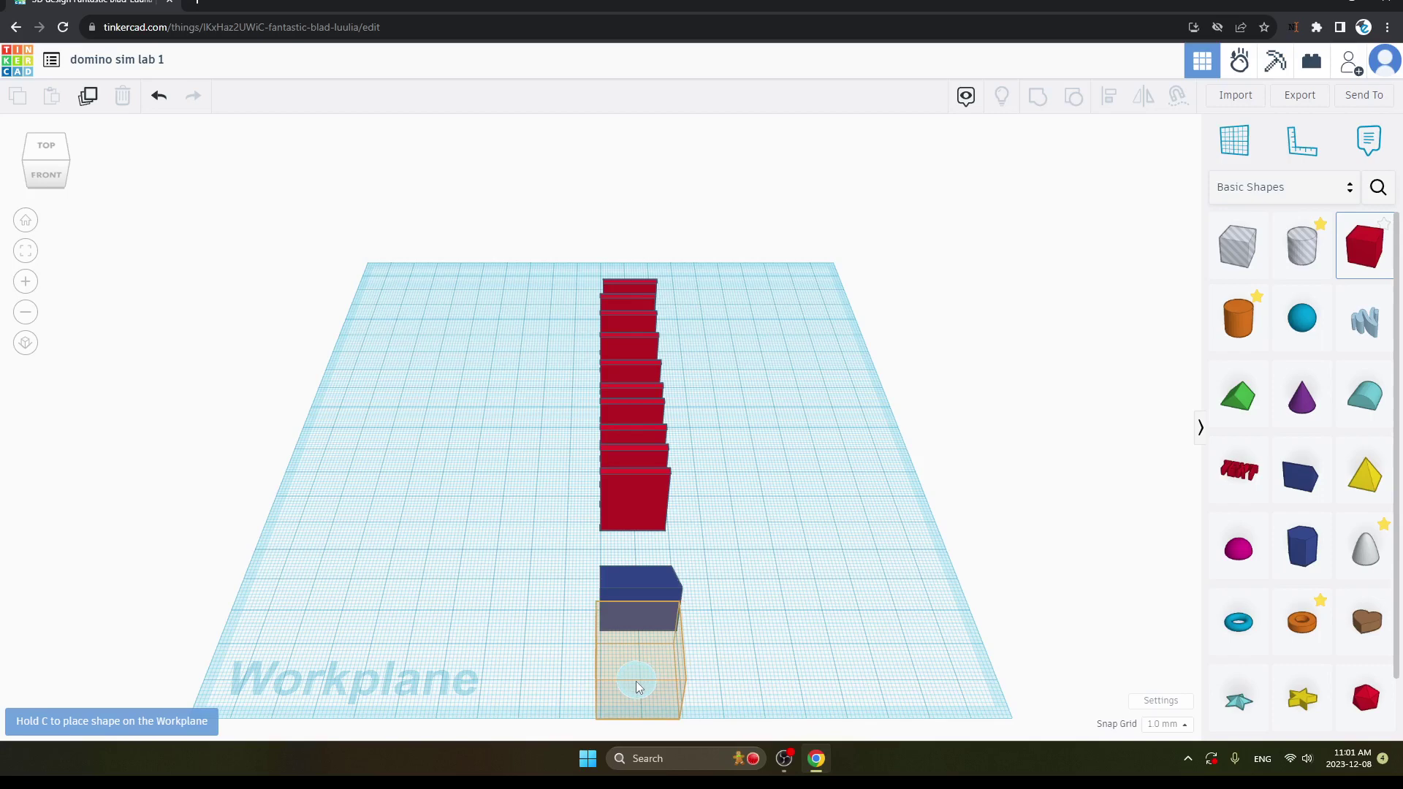
pyautogui.click(640, 673)
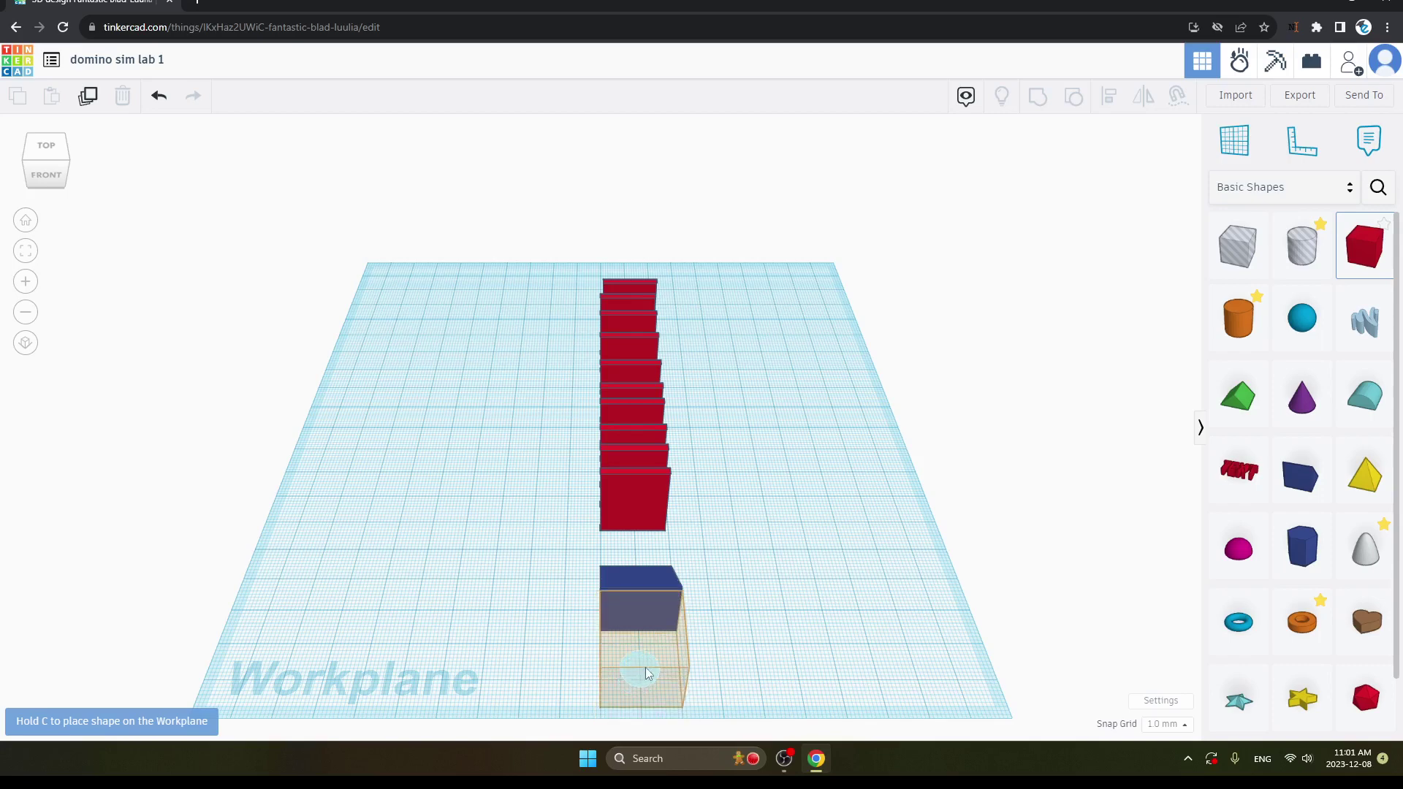
pyautogui.click(758, 613)
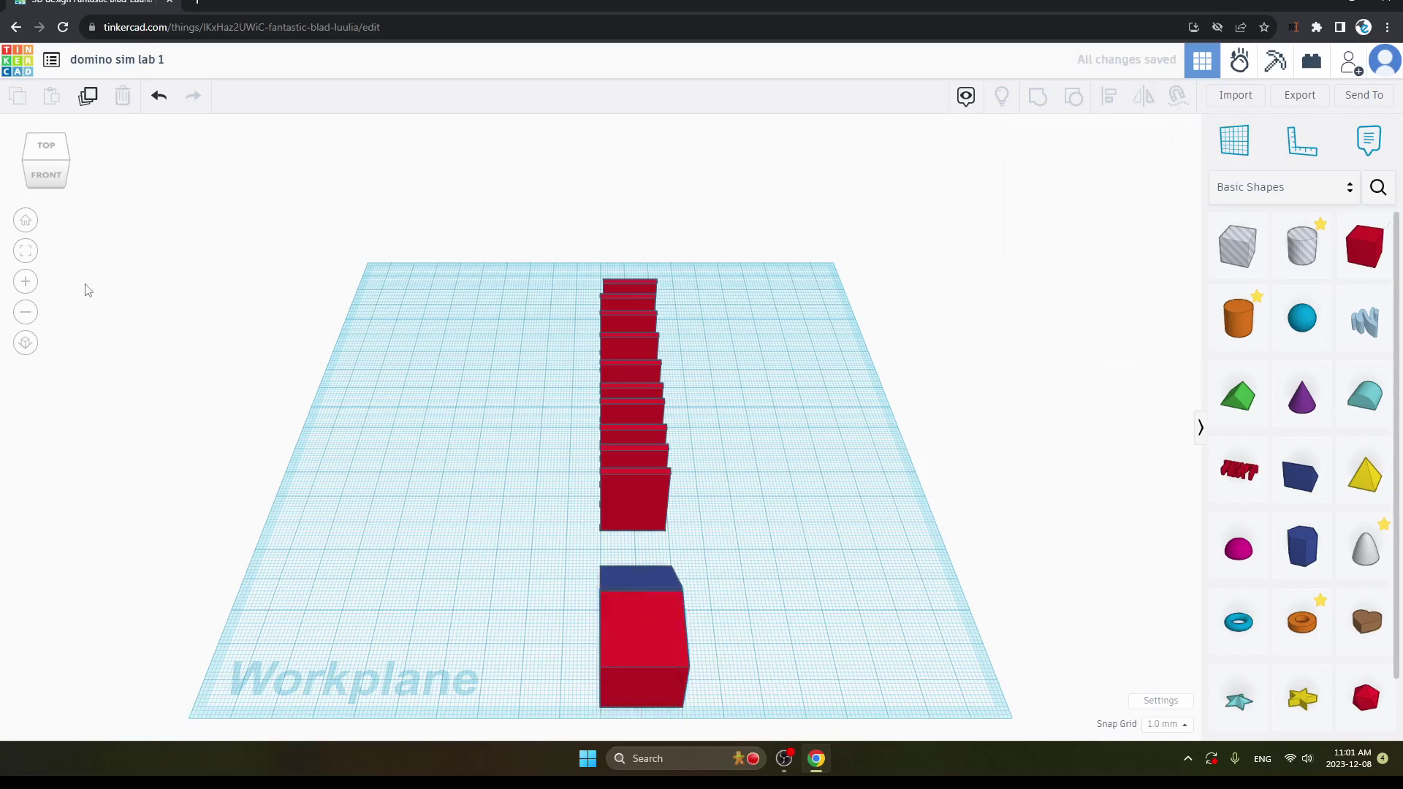
pyautogui.moveTo(34, 178); pyautogui.dragTo(49, 170)
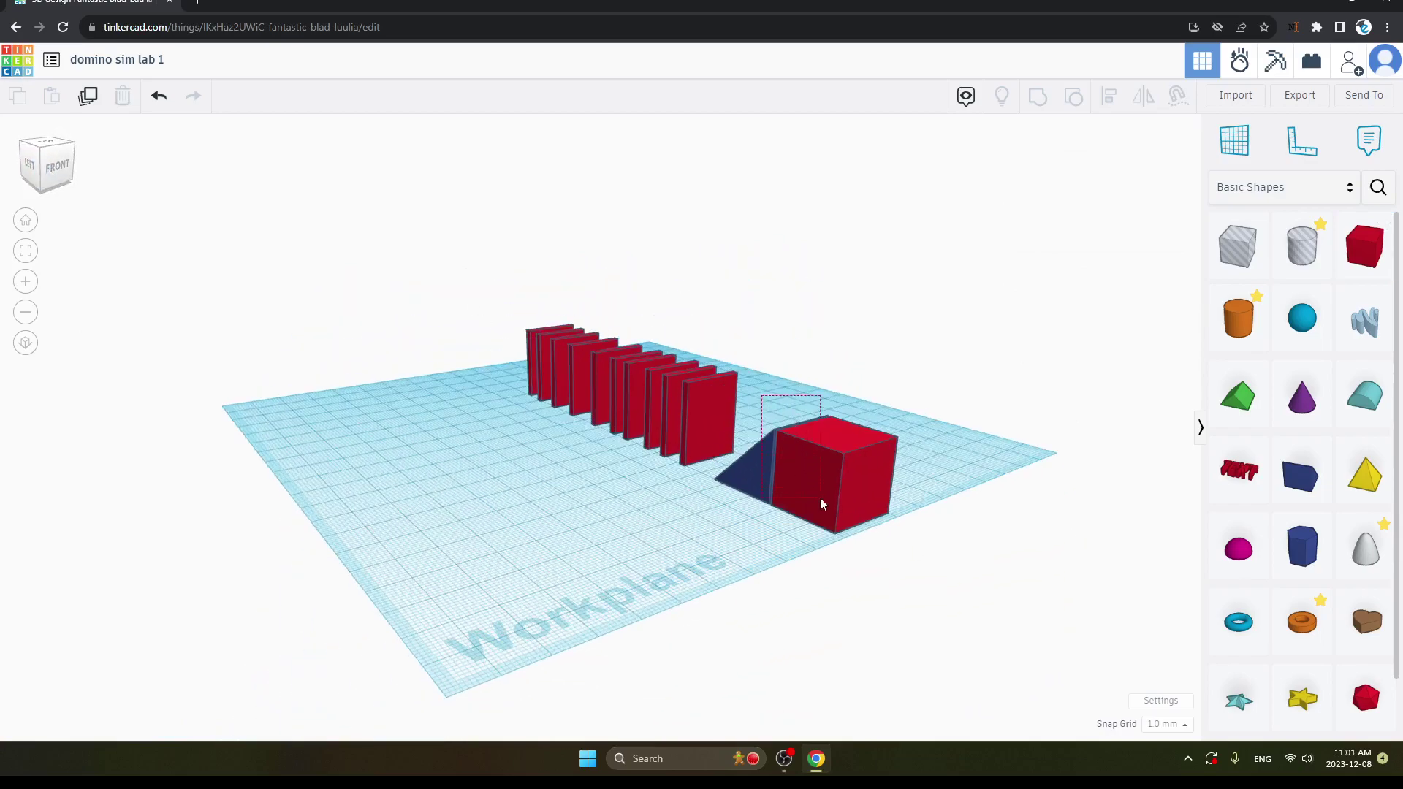
# Step: Group the red box and blue wedge into one ramp shape
pyautogui.moveTo(820, 497); pyautogui.dragTo(873, 549)
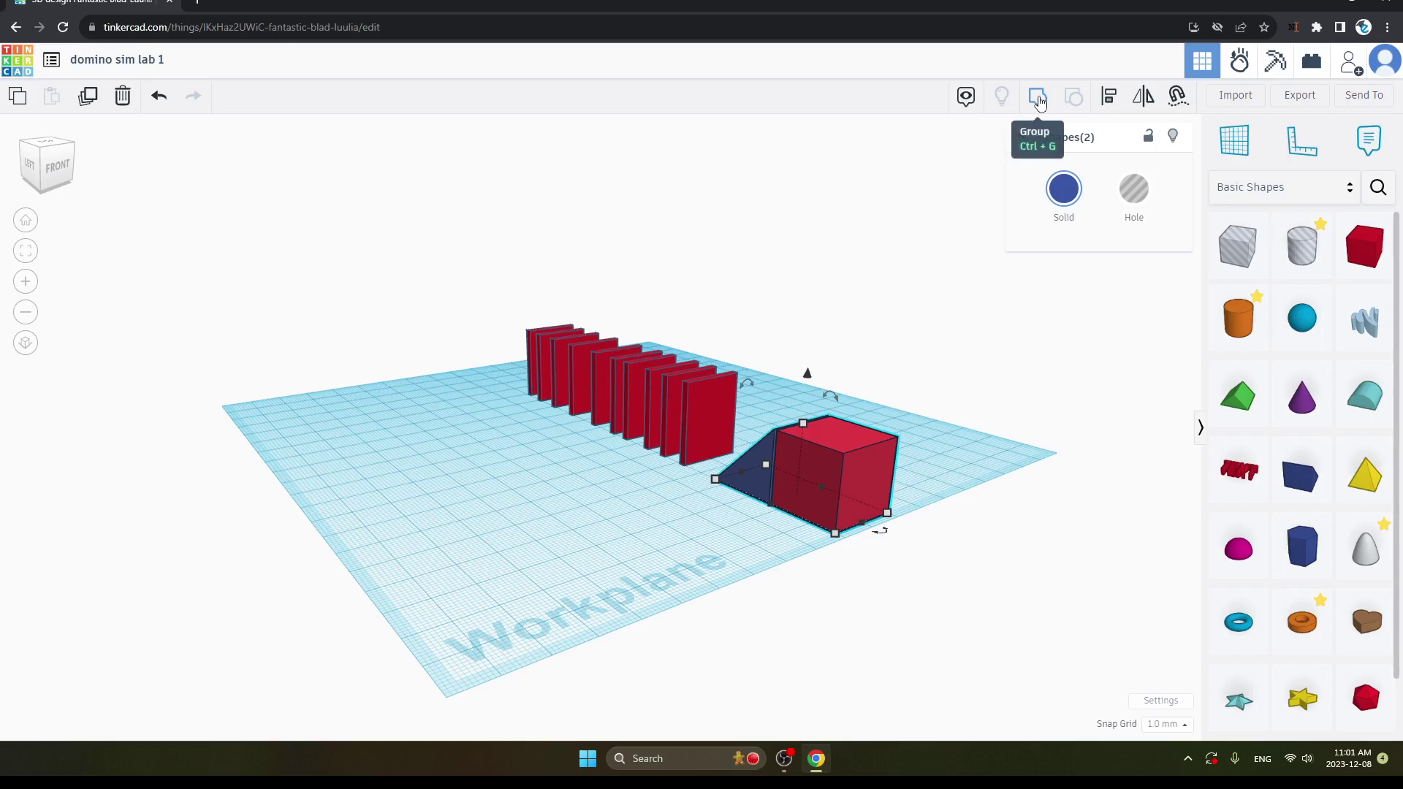
pyautogui.click(1039, 100)
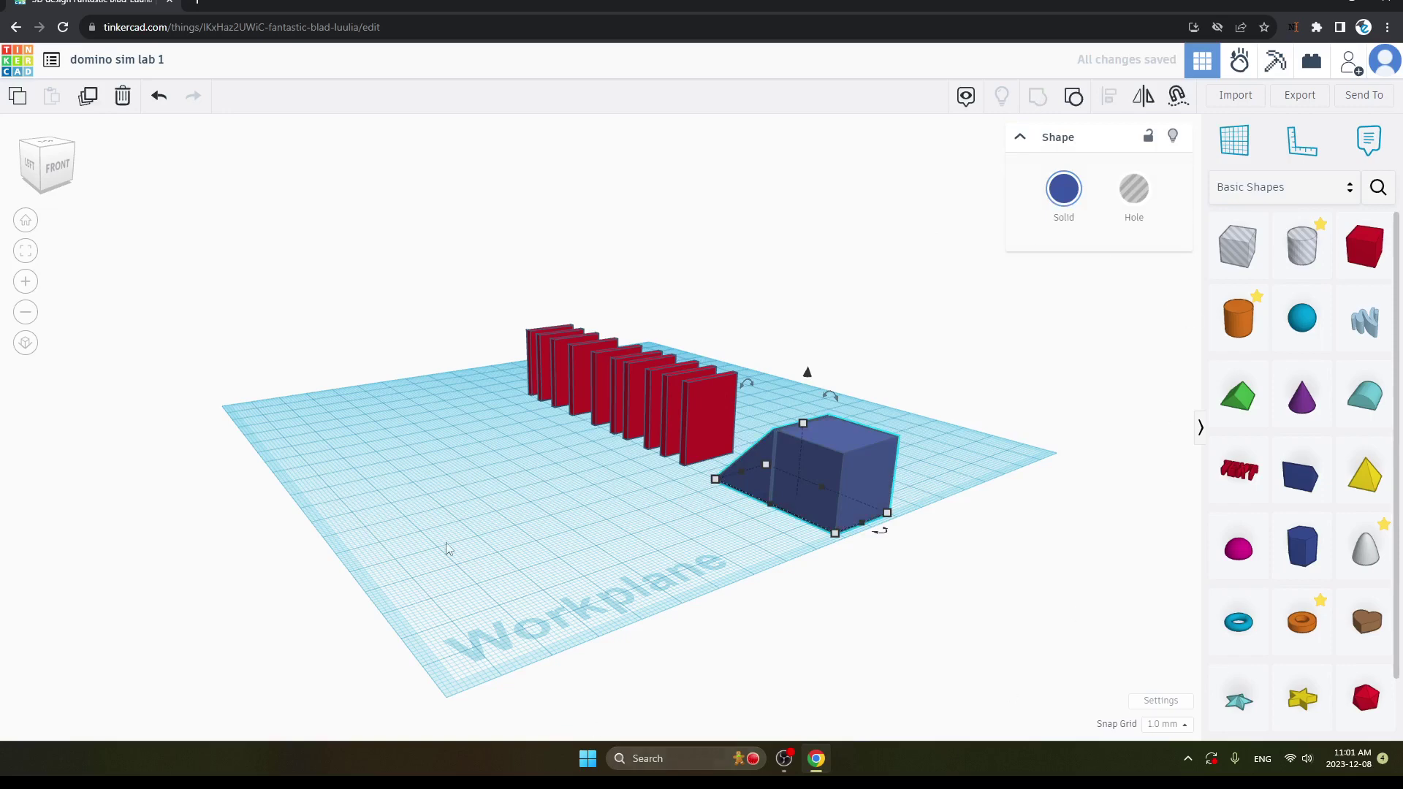
pyautogui.click(931, 397)
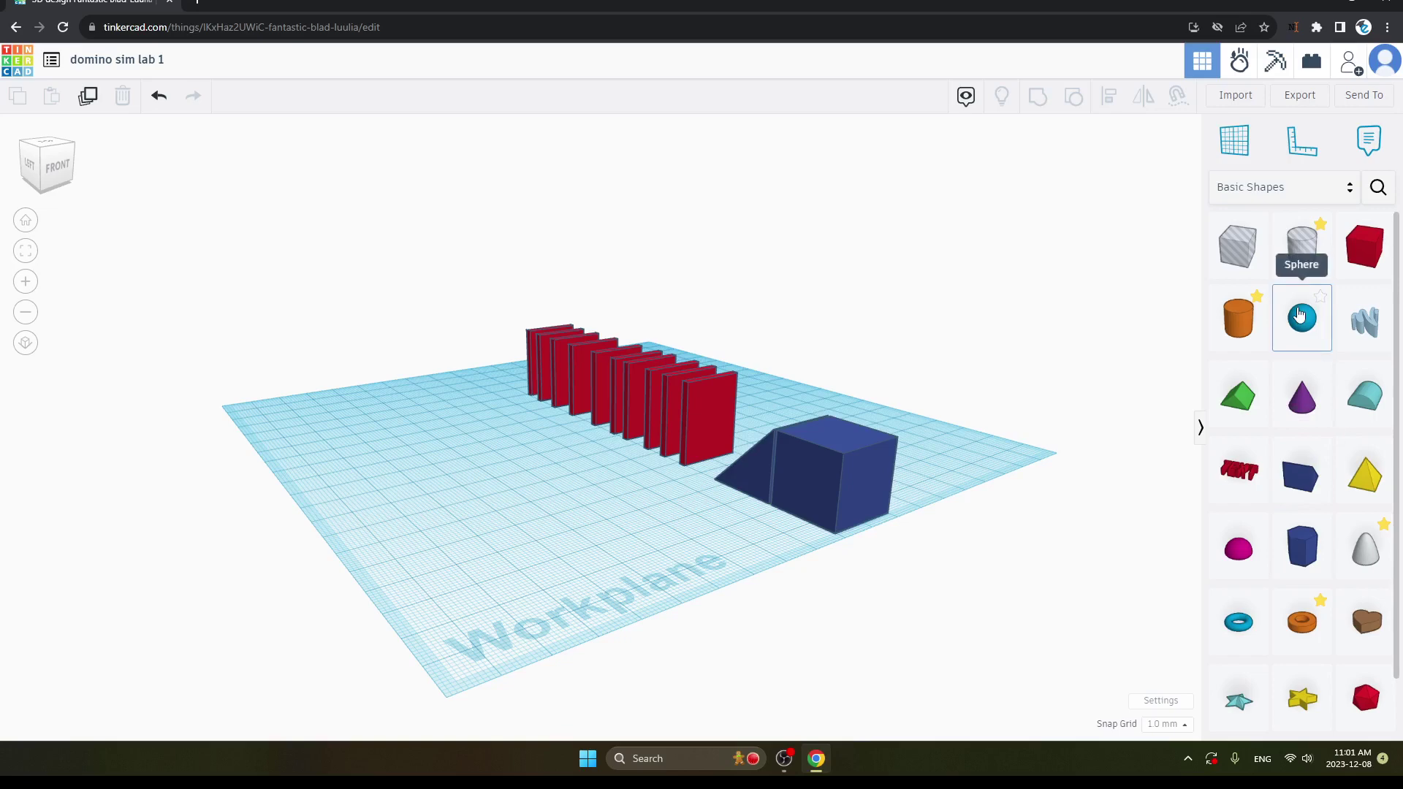
# Step: Drop a sphere onto the ramp platform and centre it over the ramp with Align
pyautogui.moveTo(1299, 314); pyautogui.dragTo(837, 427)
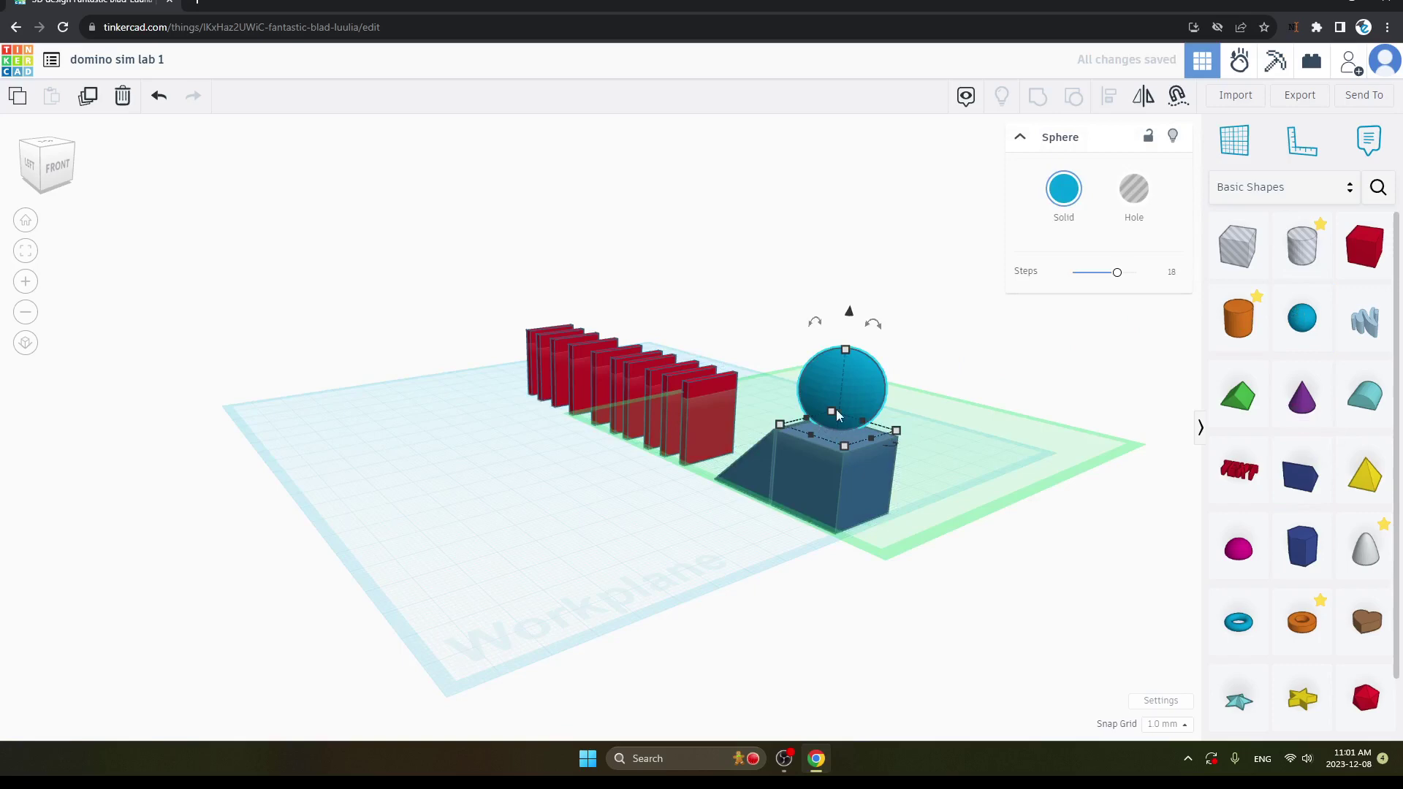
pyautogui.click(1006, 342)
pyautogui.moveTo(821, 368)
pyautogui.mouseDown()
pyautogui.moveTo(855, 422)
pyautogui.moveTo(813, 364)
pyautogui.mouseUp()
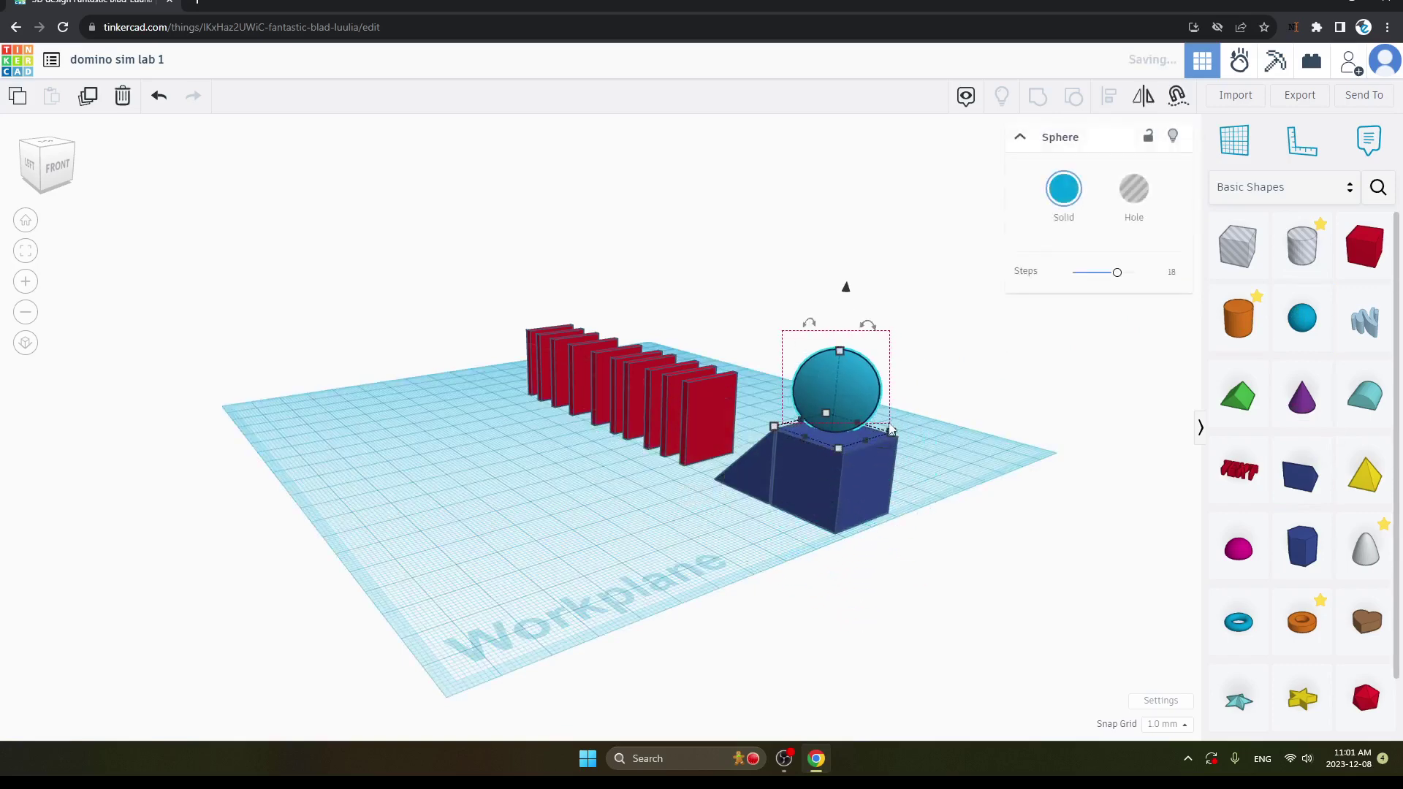
pyautogui.keyDown('shift'); pyautogui.click(811, 475); pyautogui.keyUp('shift')
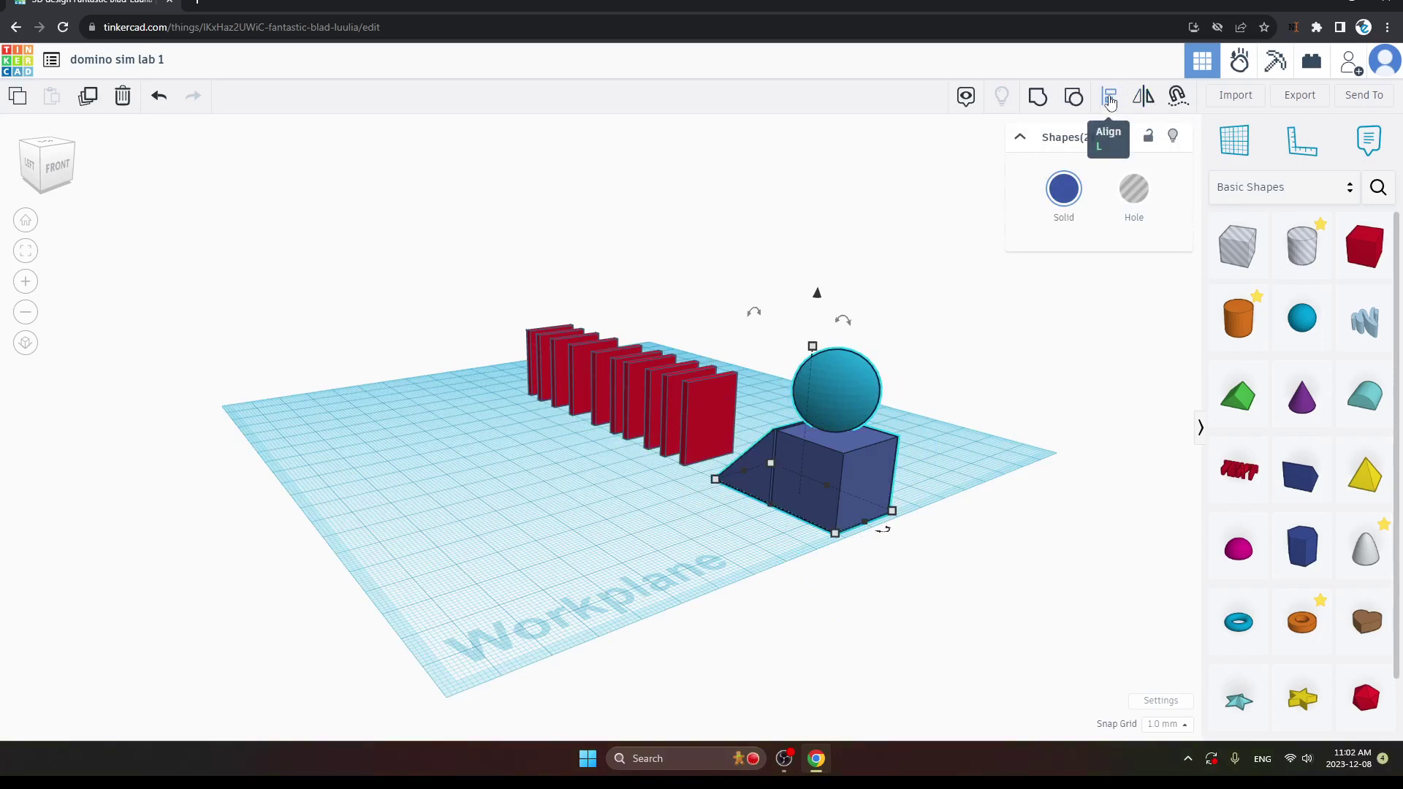
pyautogui.click(1109, 99)
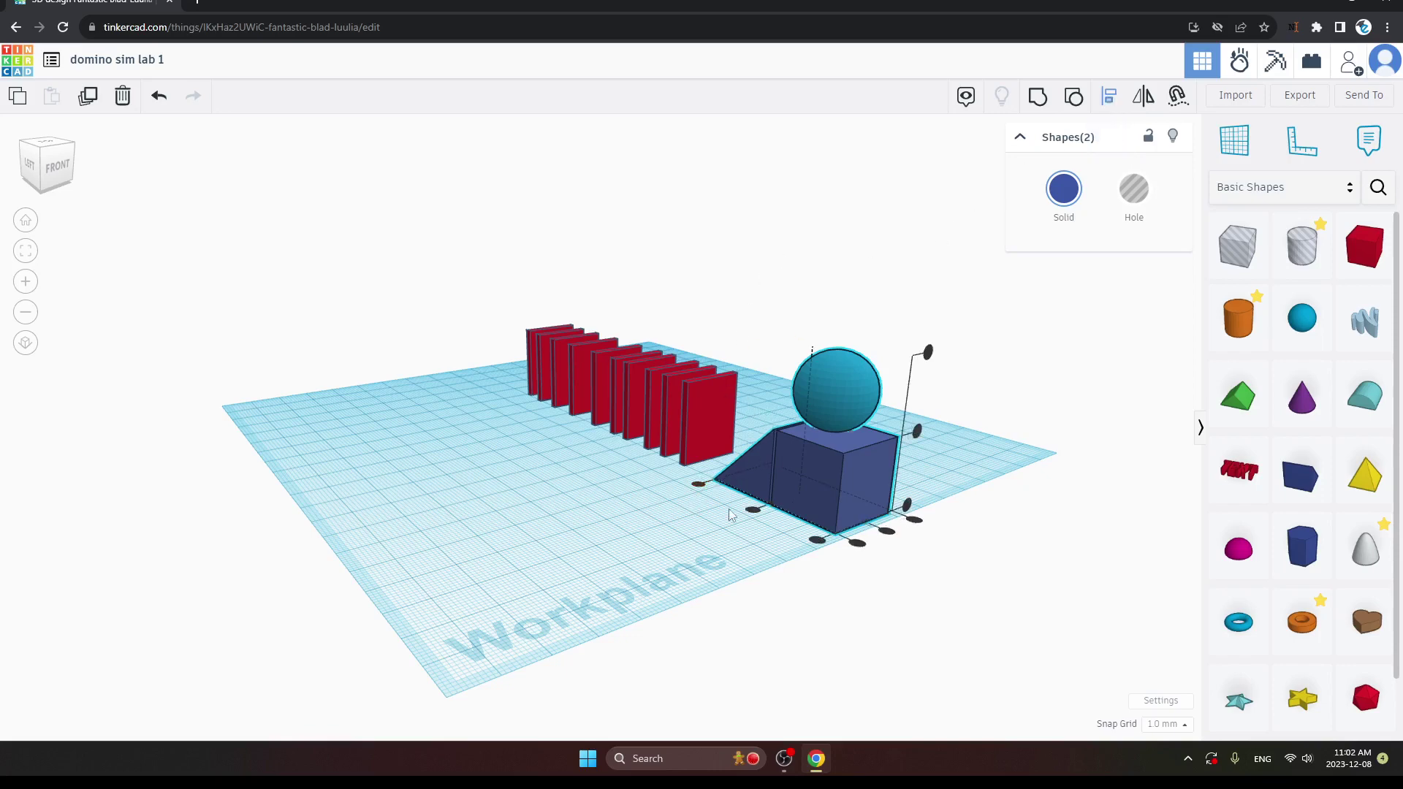
pyautogui.click(885, 531)
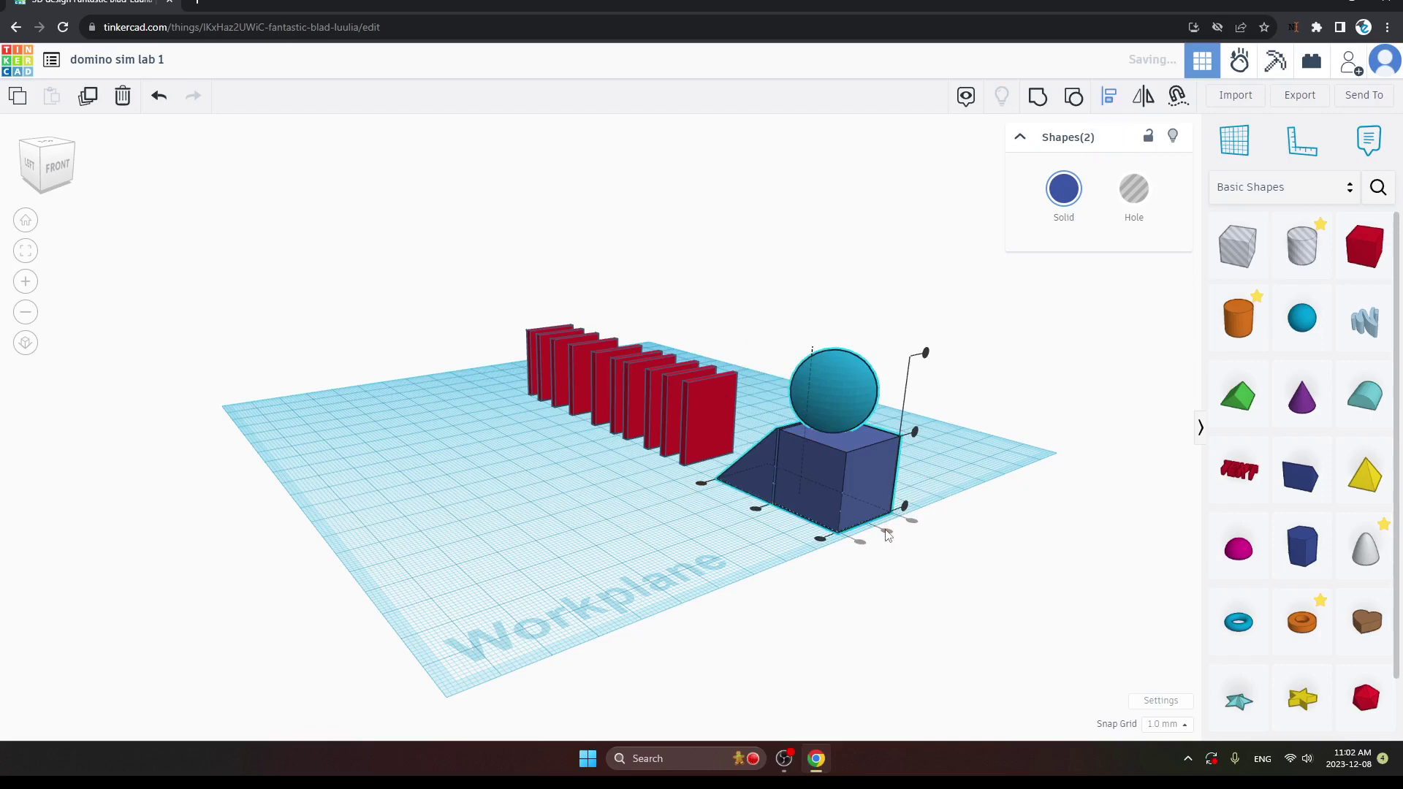
pyautogui.click(953, 426)
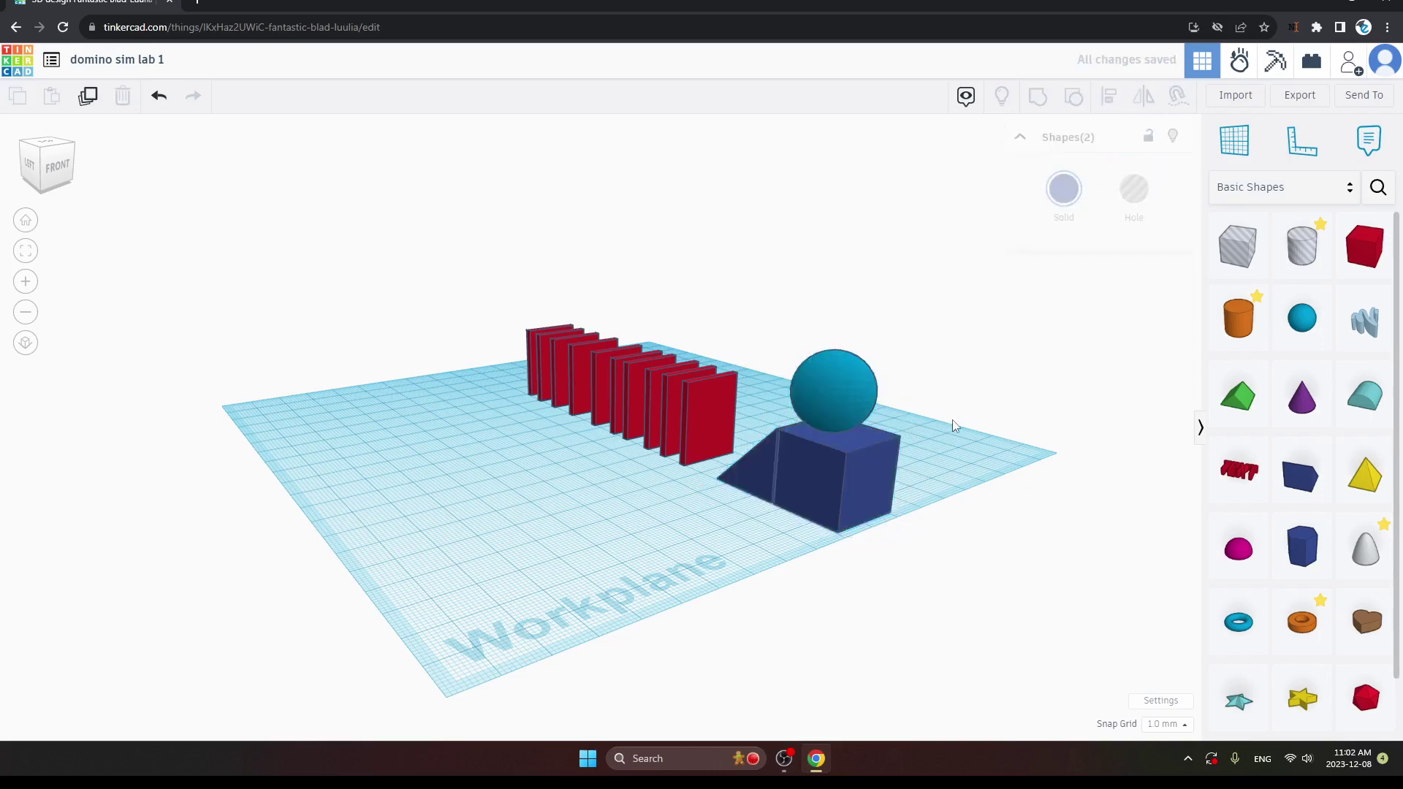
# Step: Colour the ball light teal
pyautogui.click(844, 381)
pyautogui.click(1064, 192)
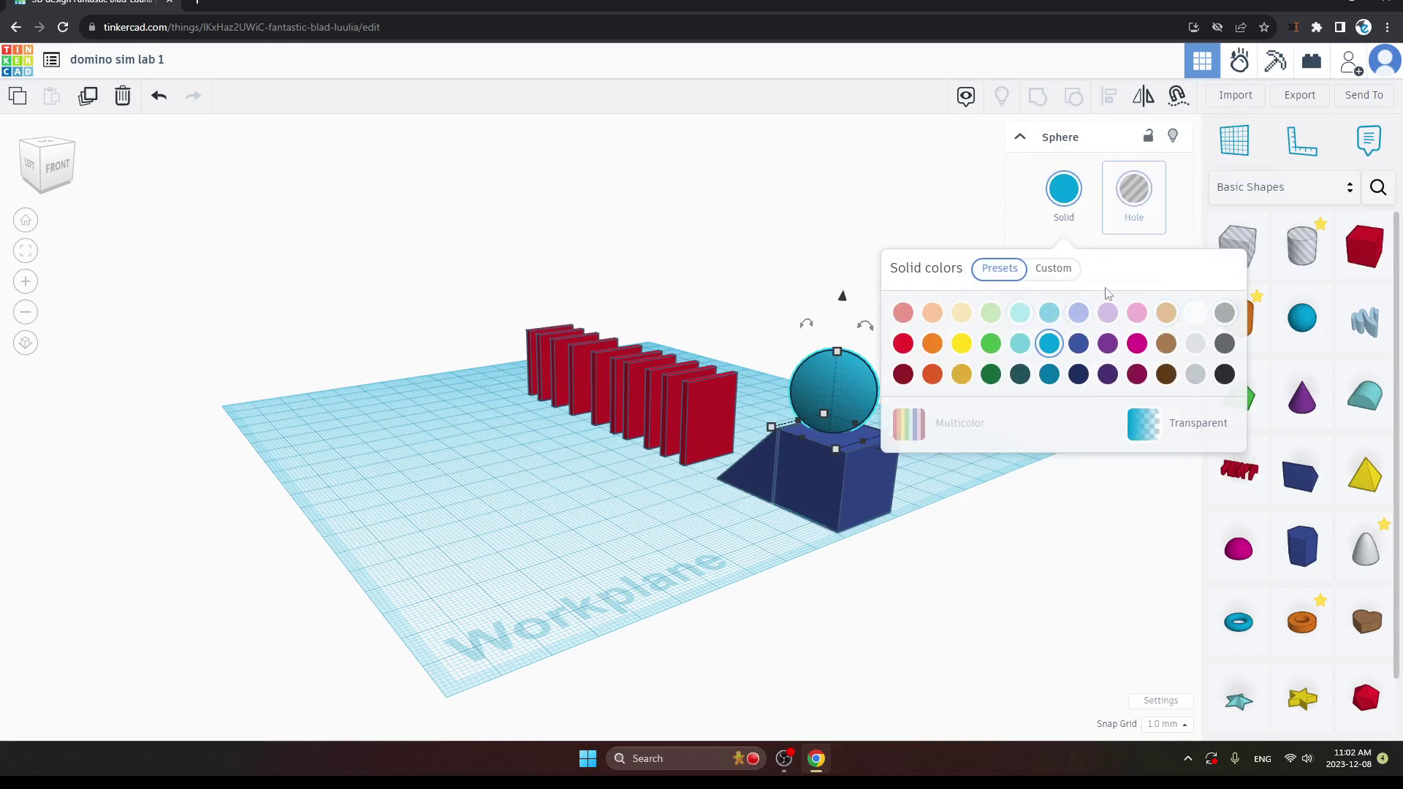
pyautogui.click(1021, 314)
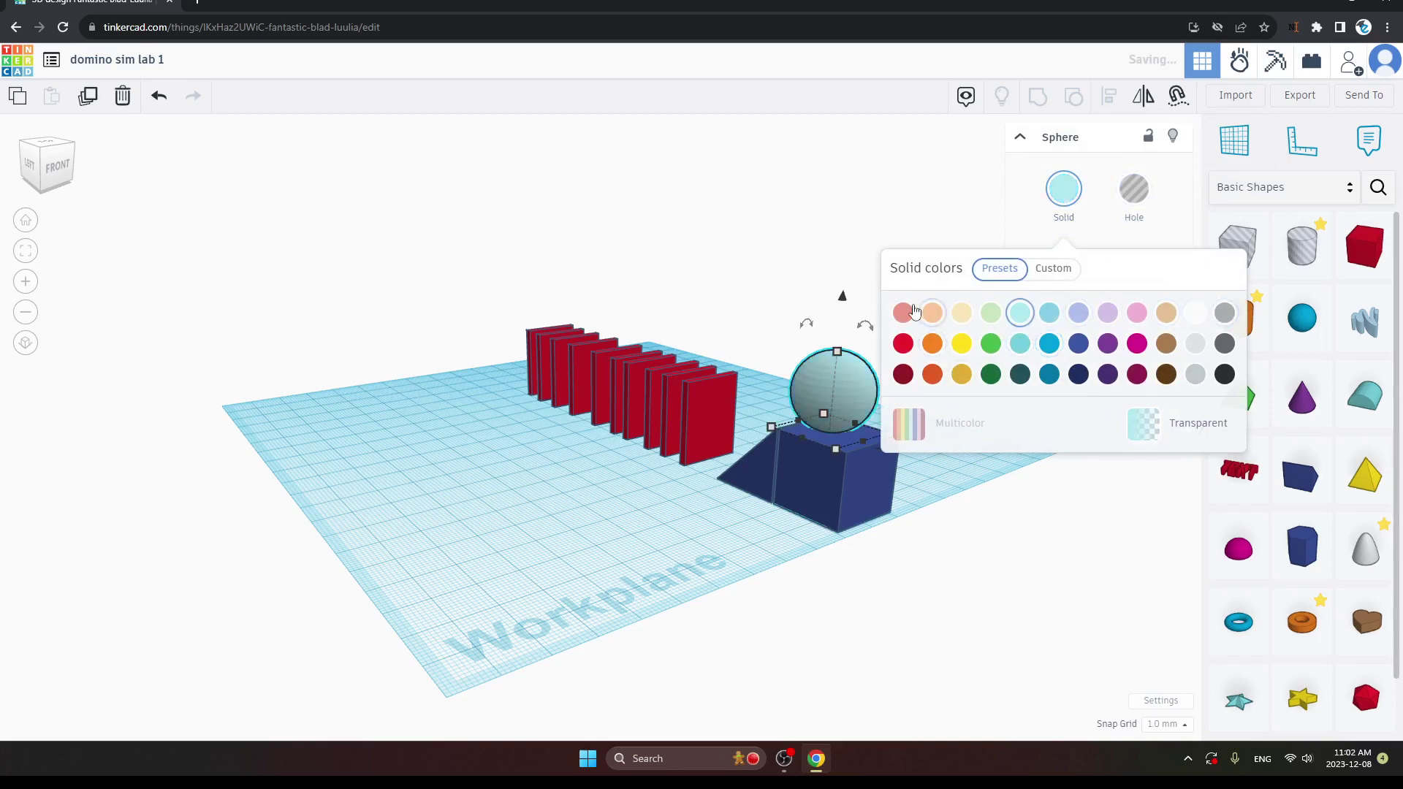
pyautogui.click(776, 285)
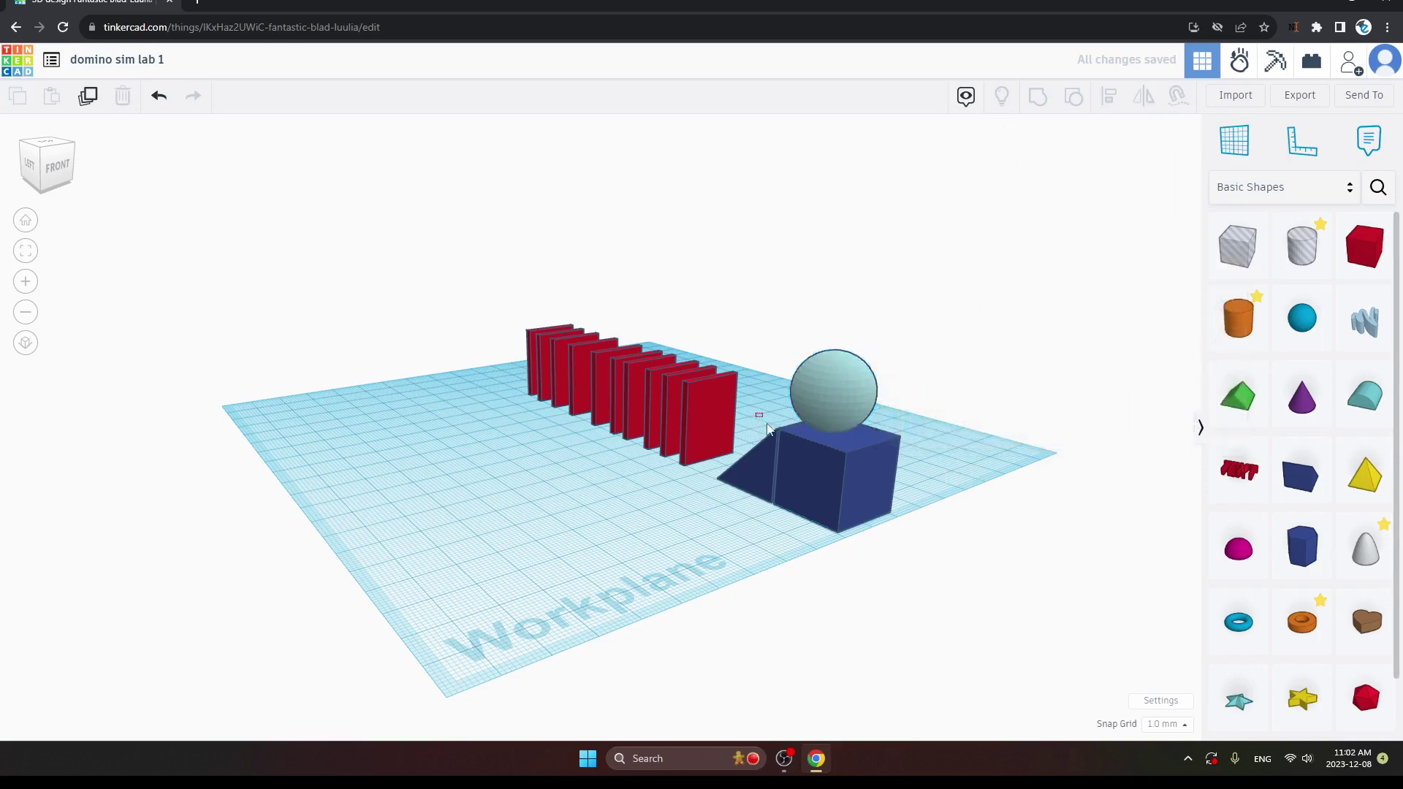
# Step: Make the ball and ramp white and transparent
pyautogui.moveTo(755, 413); pyautogui.dragTo(920, 558)
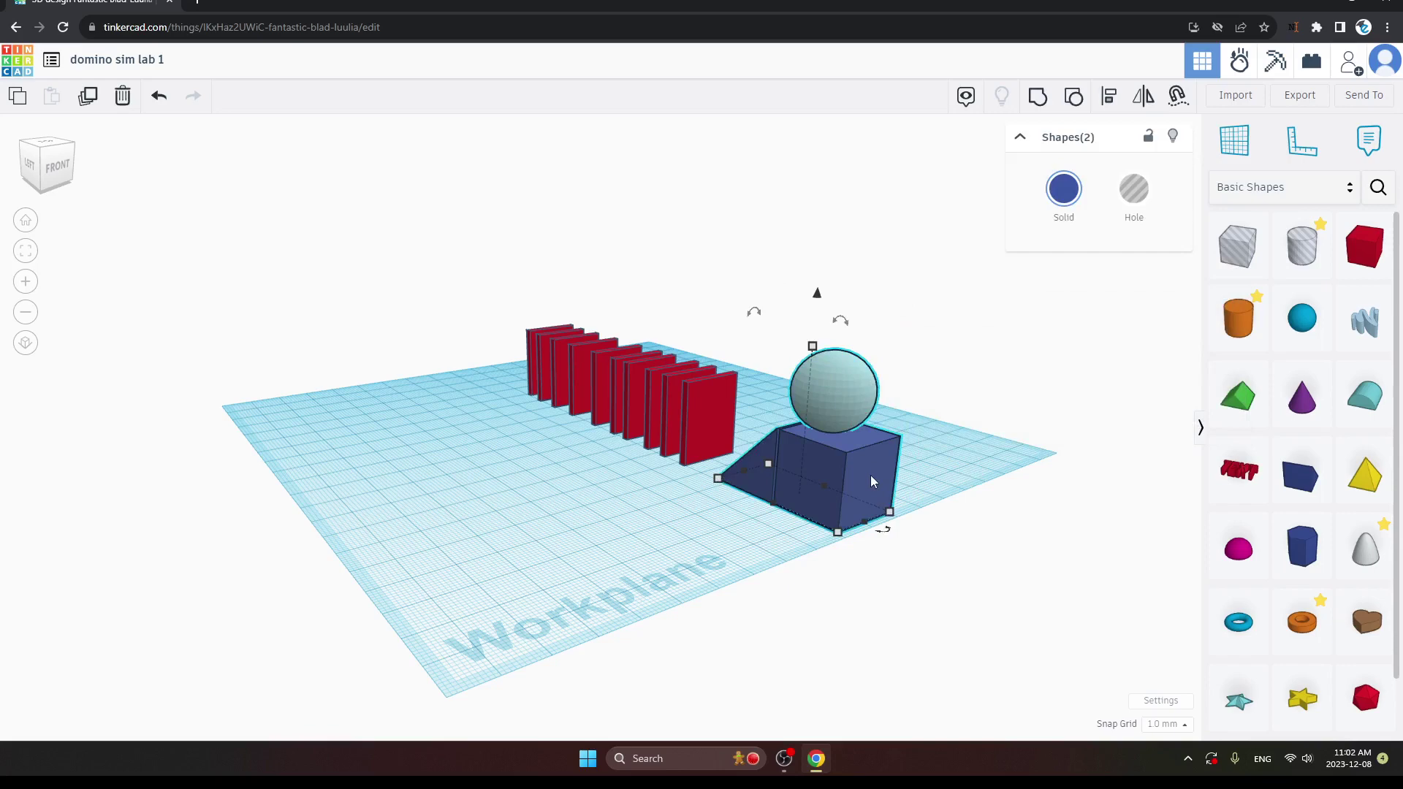
pyautogui.click(1082, 200)
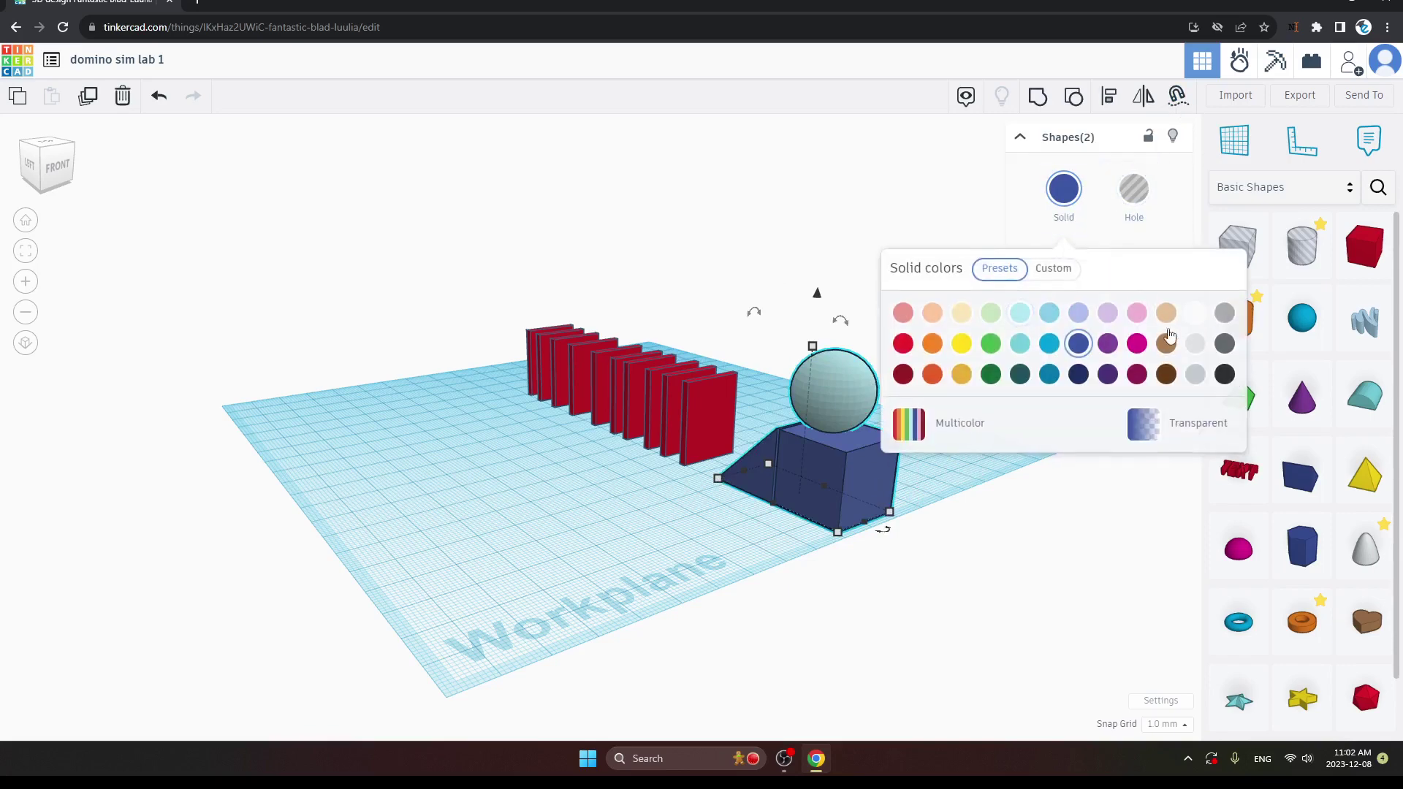
pyautogui.click(1193, 322)
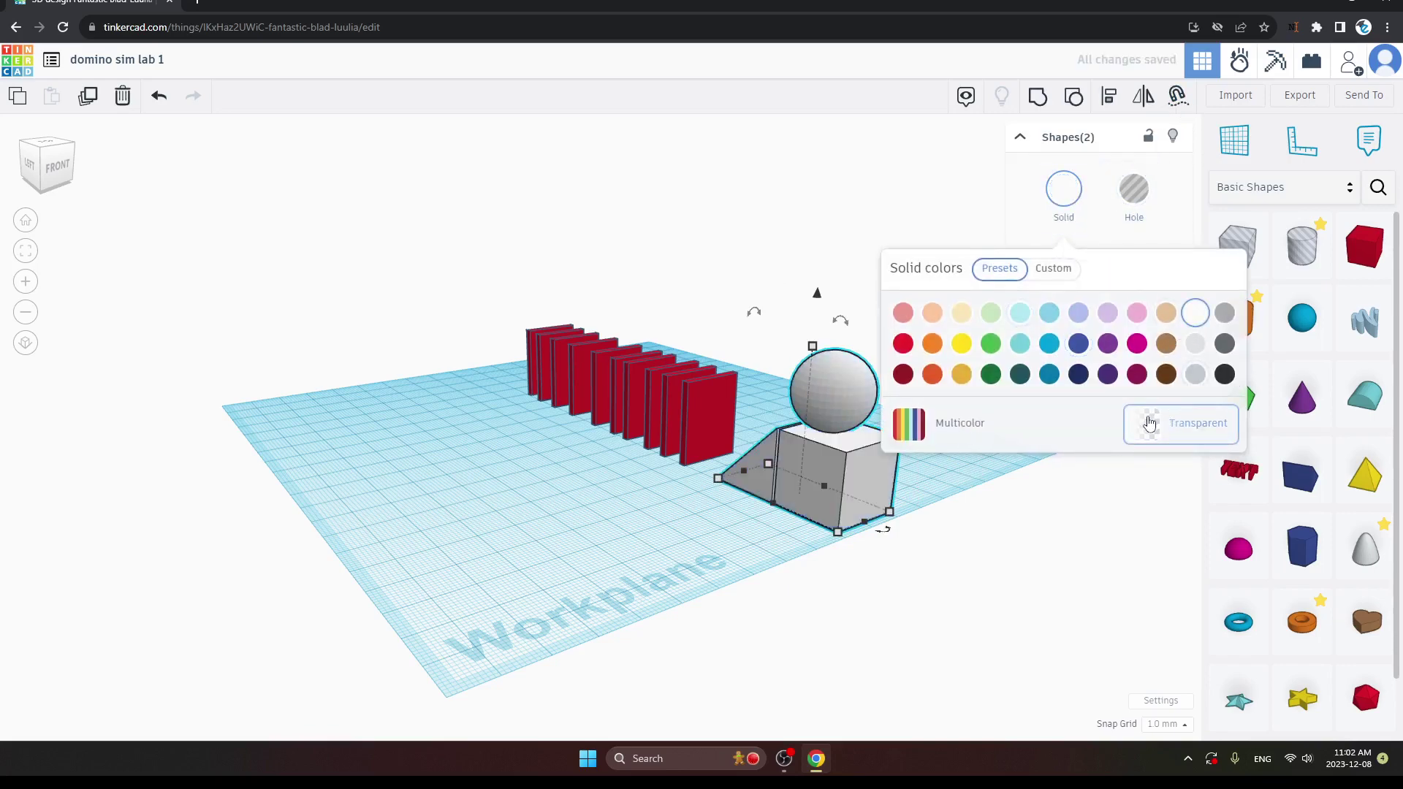
pyautogui.click(1149, 423)
pyautogui.click(1036, 549)
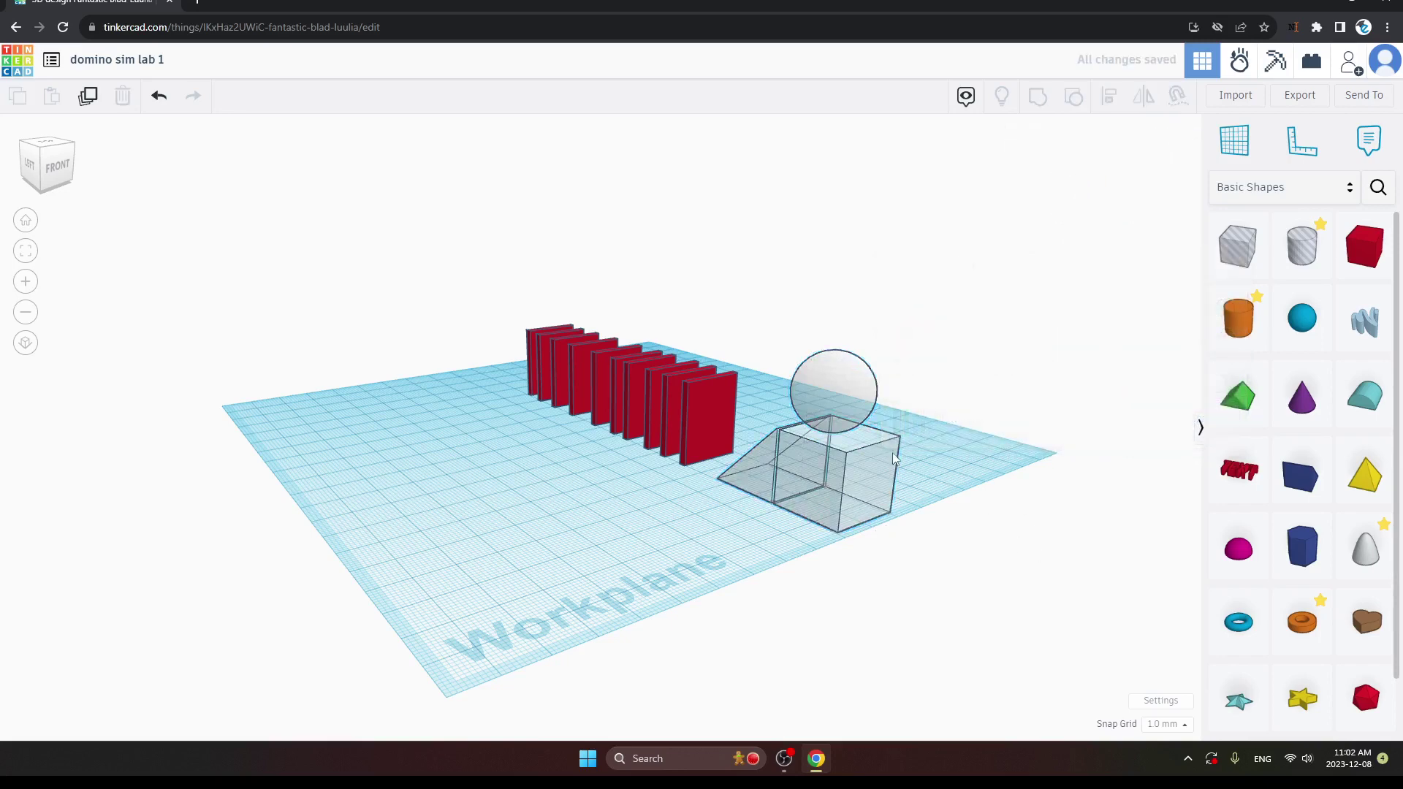
# Step: Recolour the ball blue and make it solid instead of transparent
pyautogui.click(857, 401)
pyautogui.click(1064, 192)
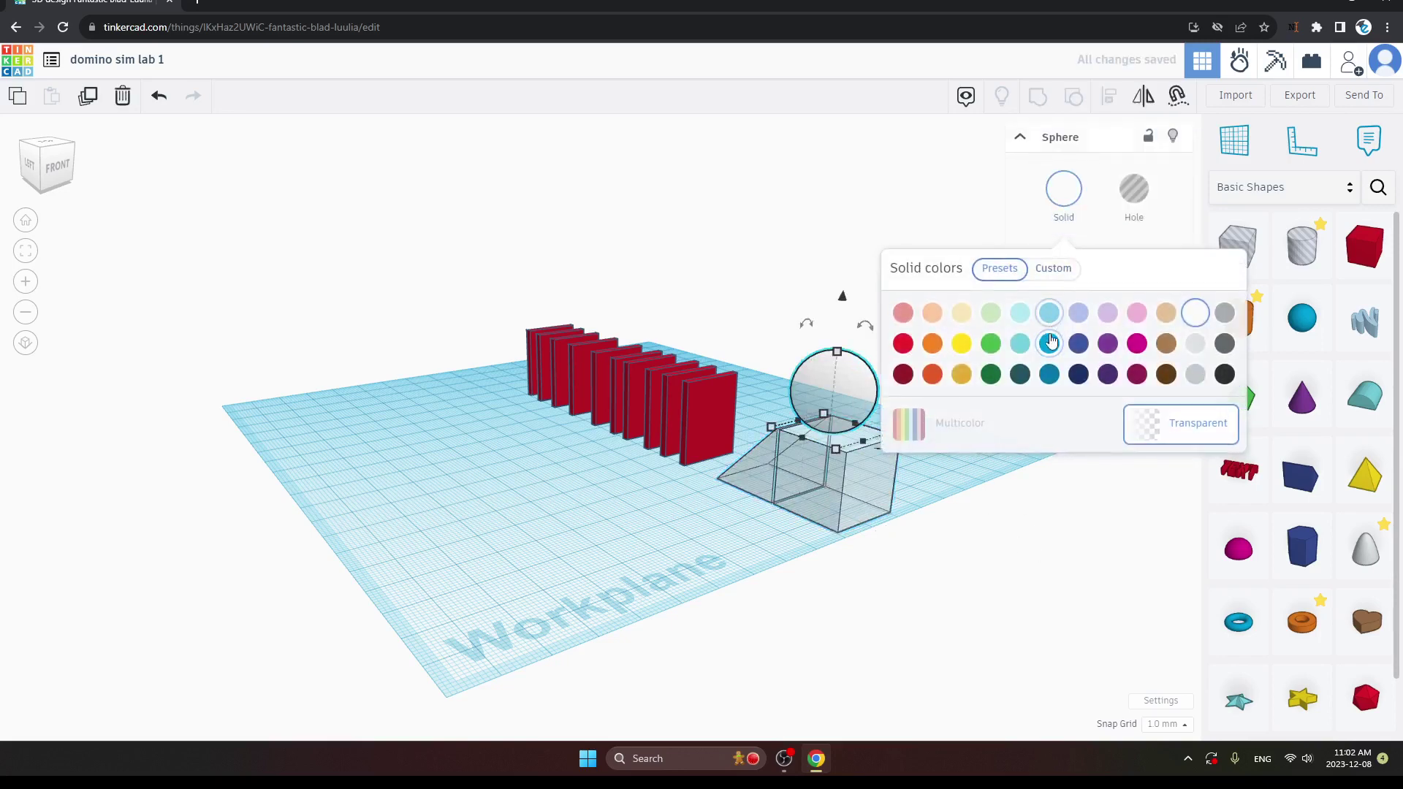
pyautogui.click(1050, 341)
pyautogui.click(837, 219)
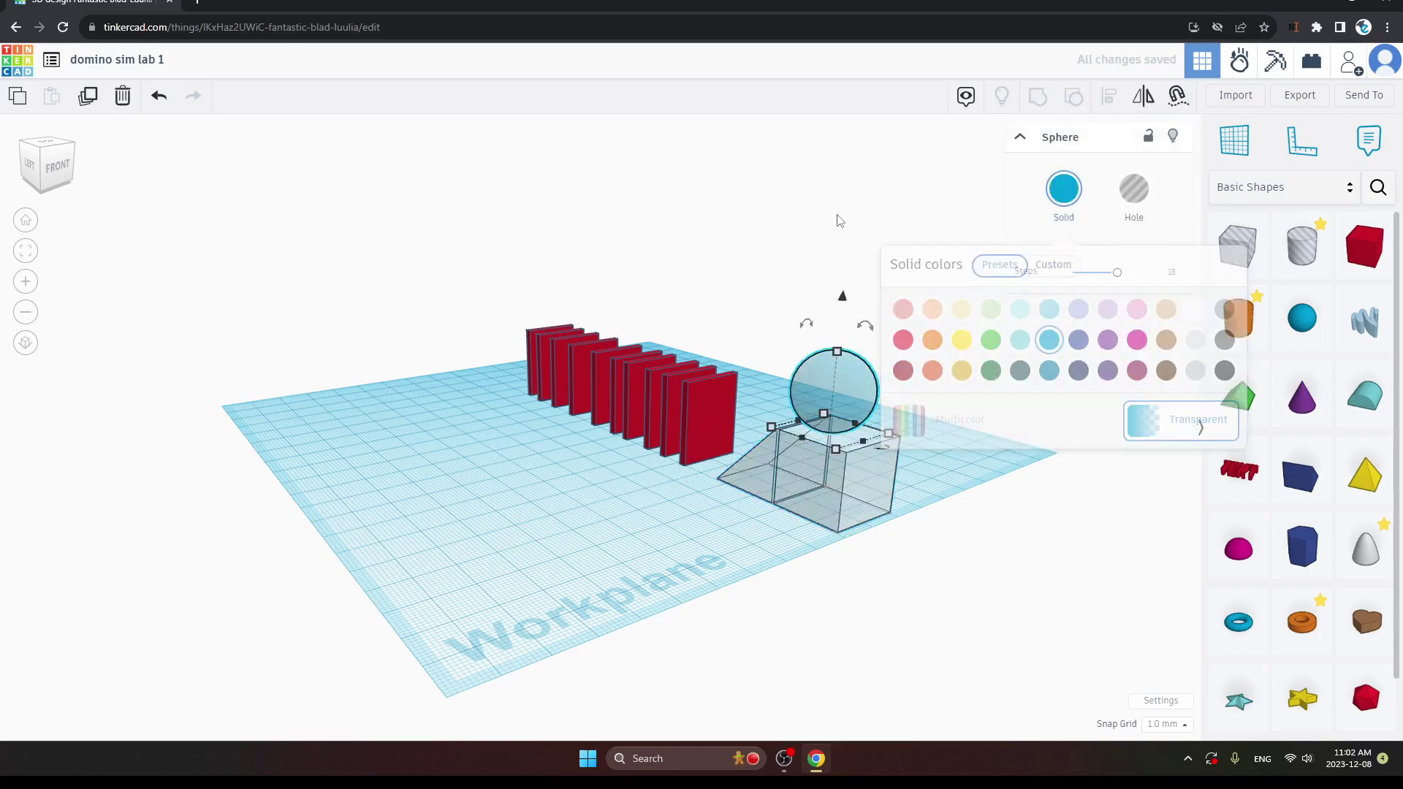
pyautogui.click(840, 405)
pyautogui.click(1080, 225)
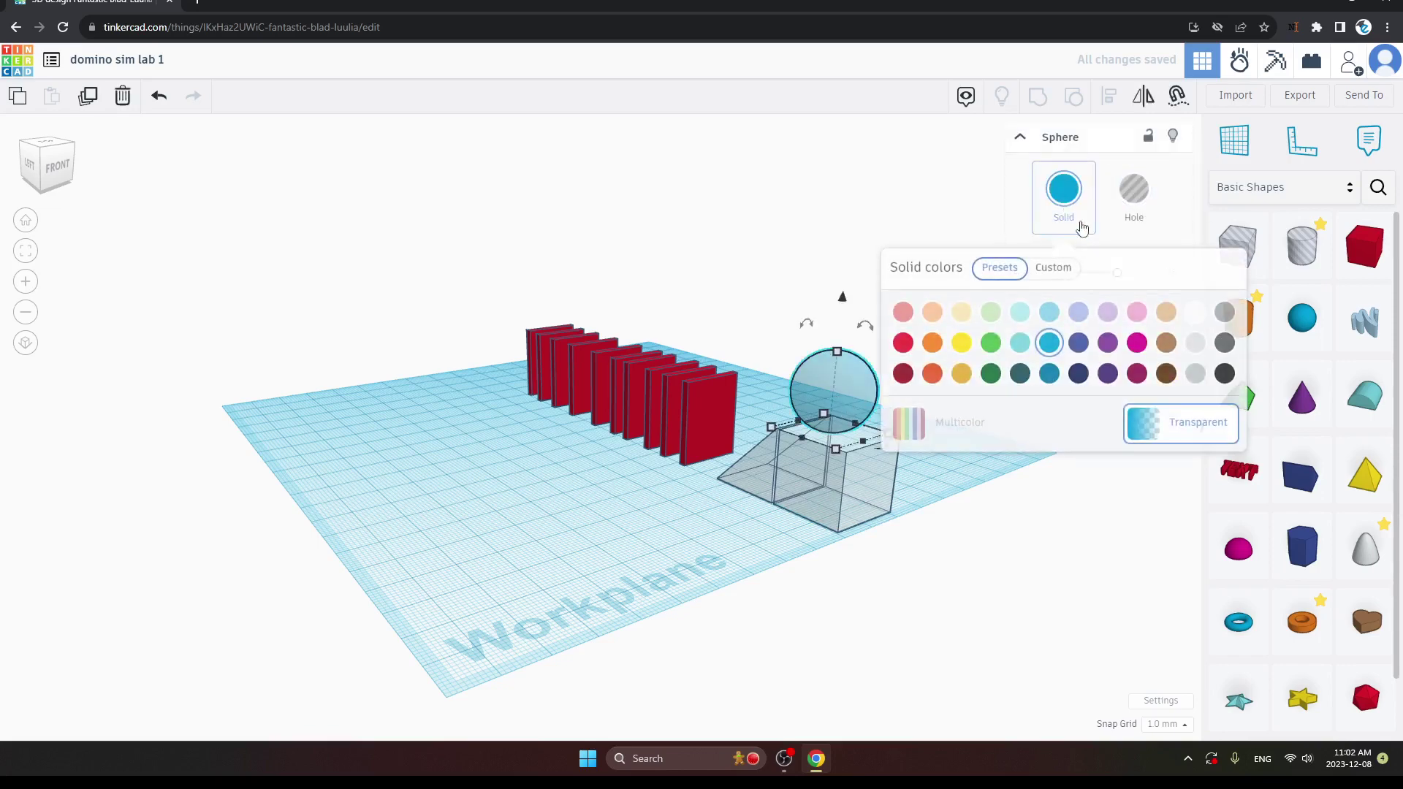
pyautogui.click(1165, 420)
pyautogui.click(910, 331)
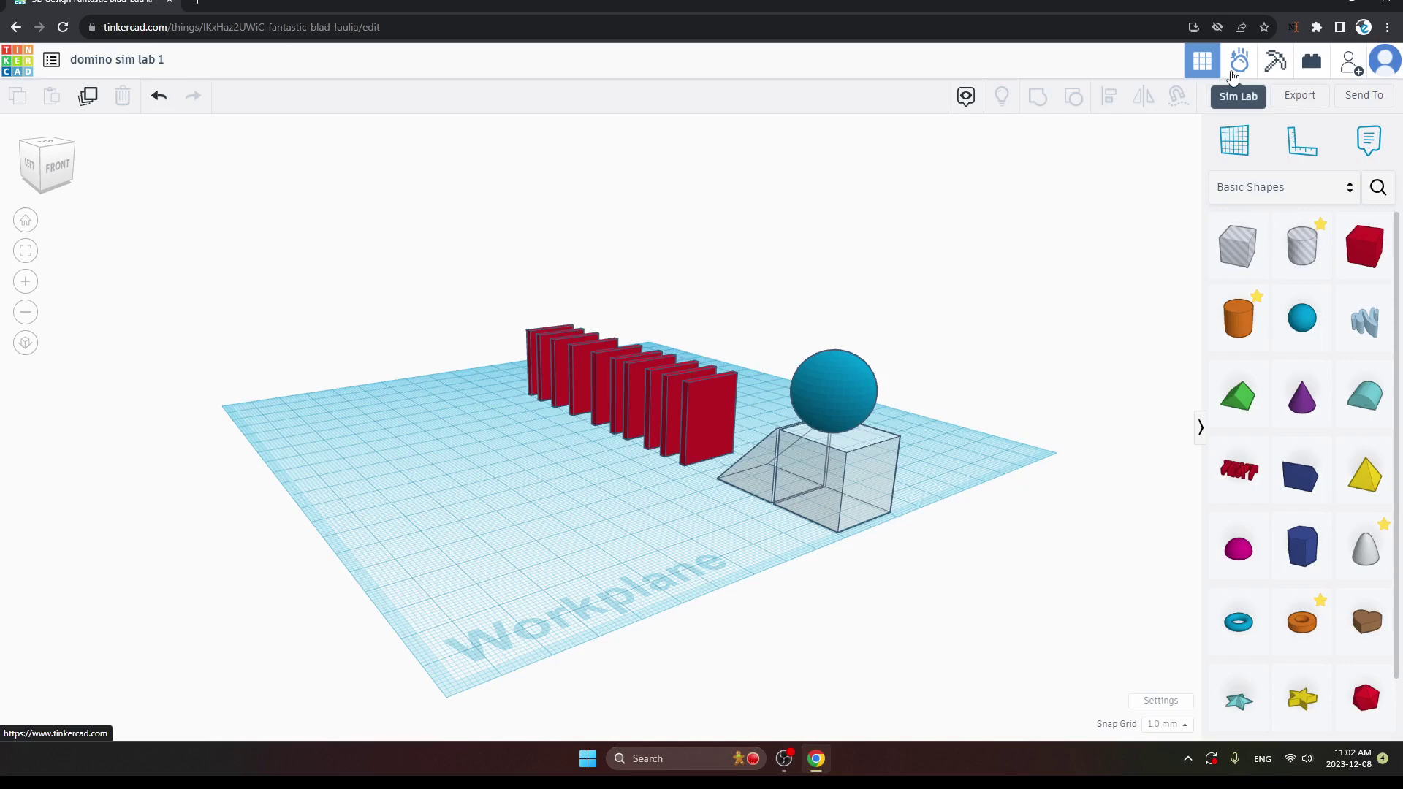
# Step: In Sim Lab, check the ball's physics properties, run the simulation, then reset it
pyautogui.click(1232, 76)
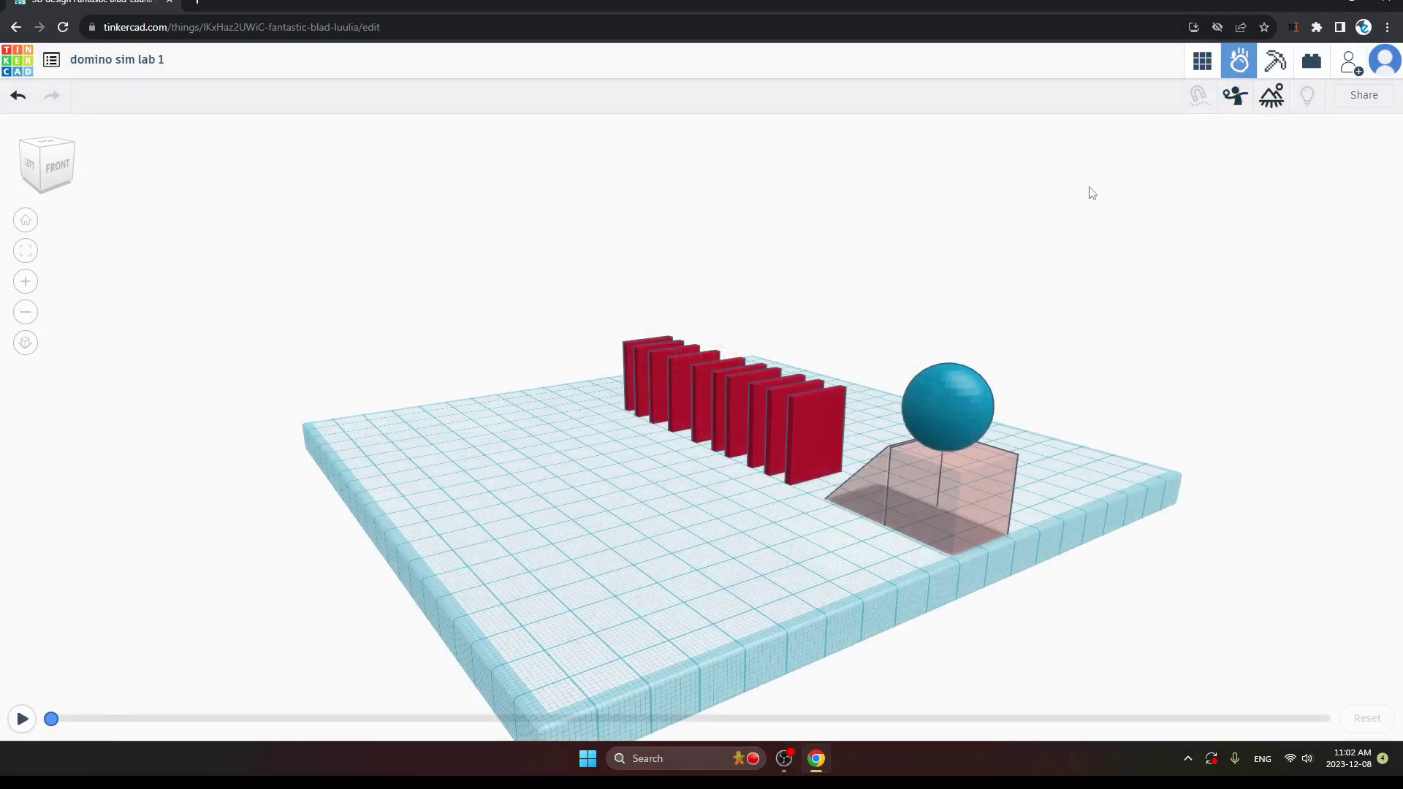
pyautogui.click(948, 405)
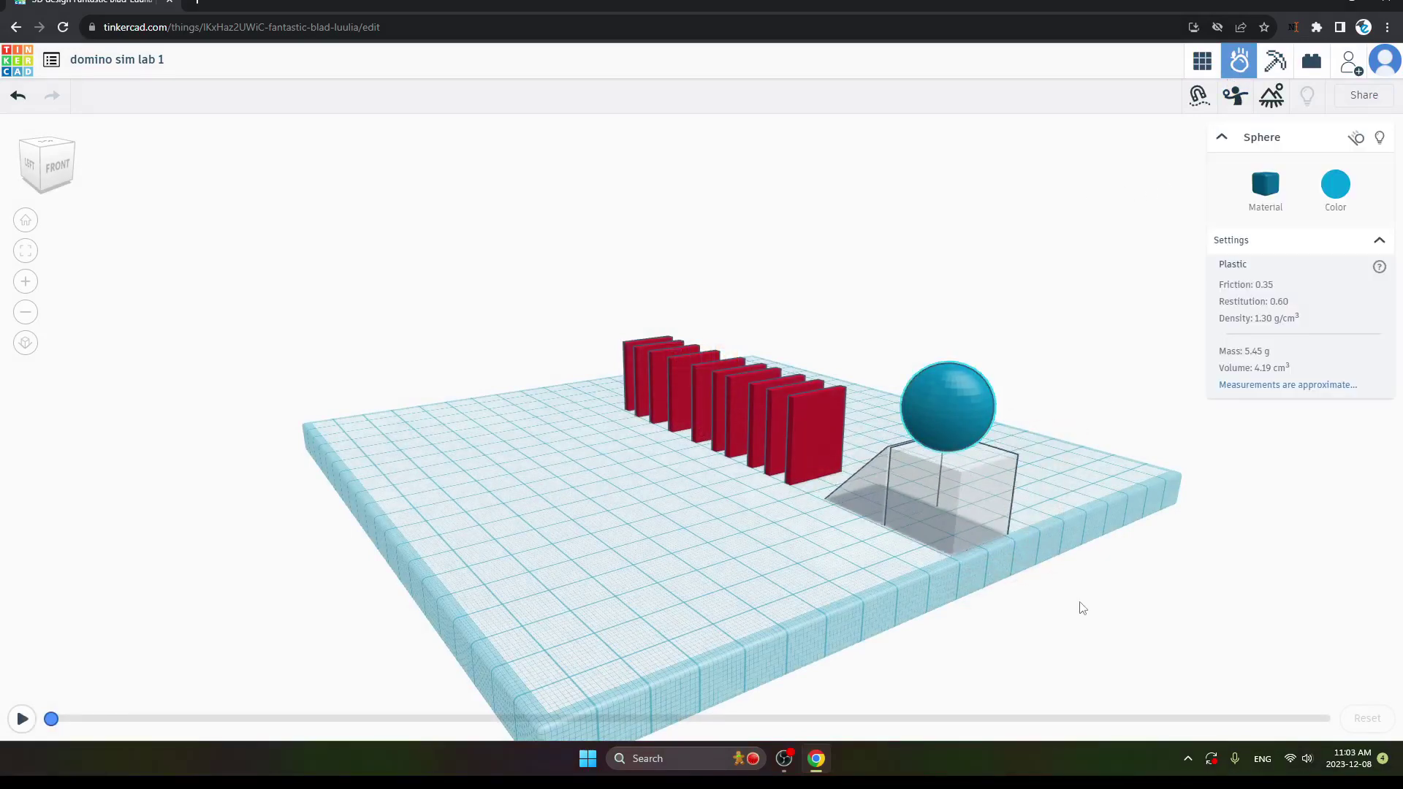
pyautogui.click(1101, 317)
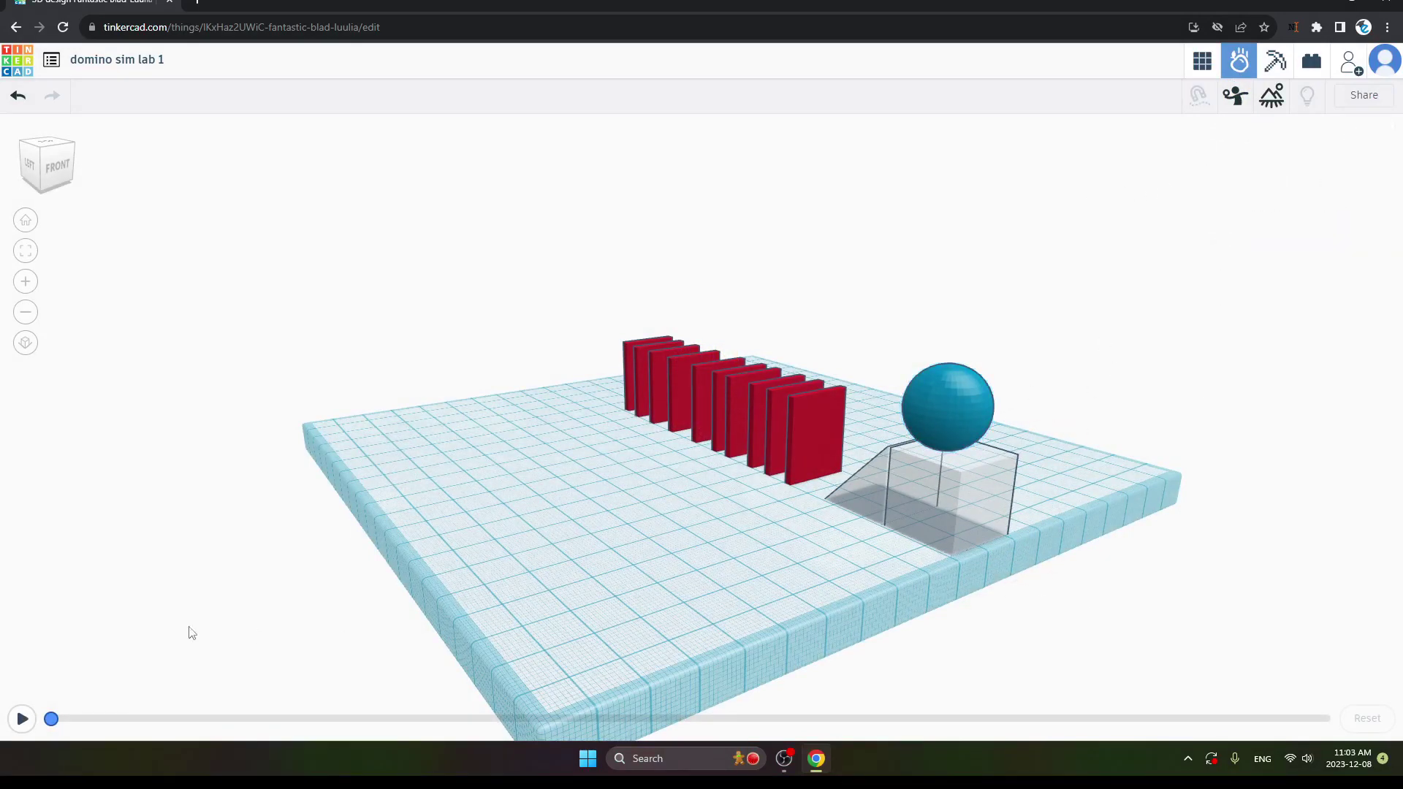
pyautogui.click(22, 720)
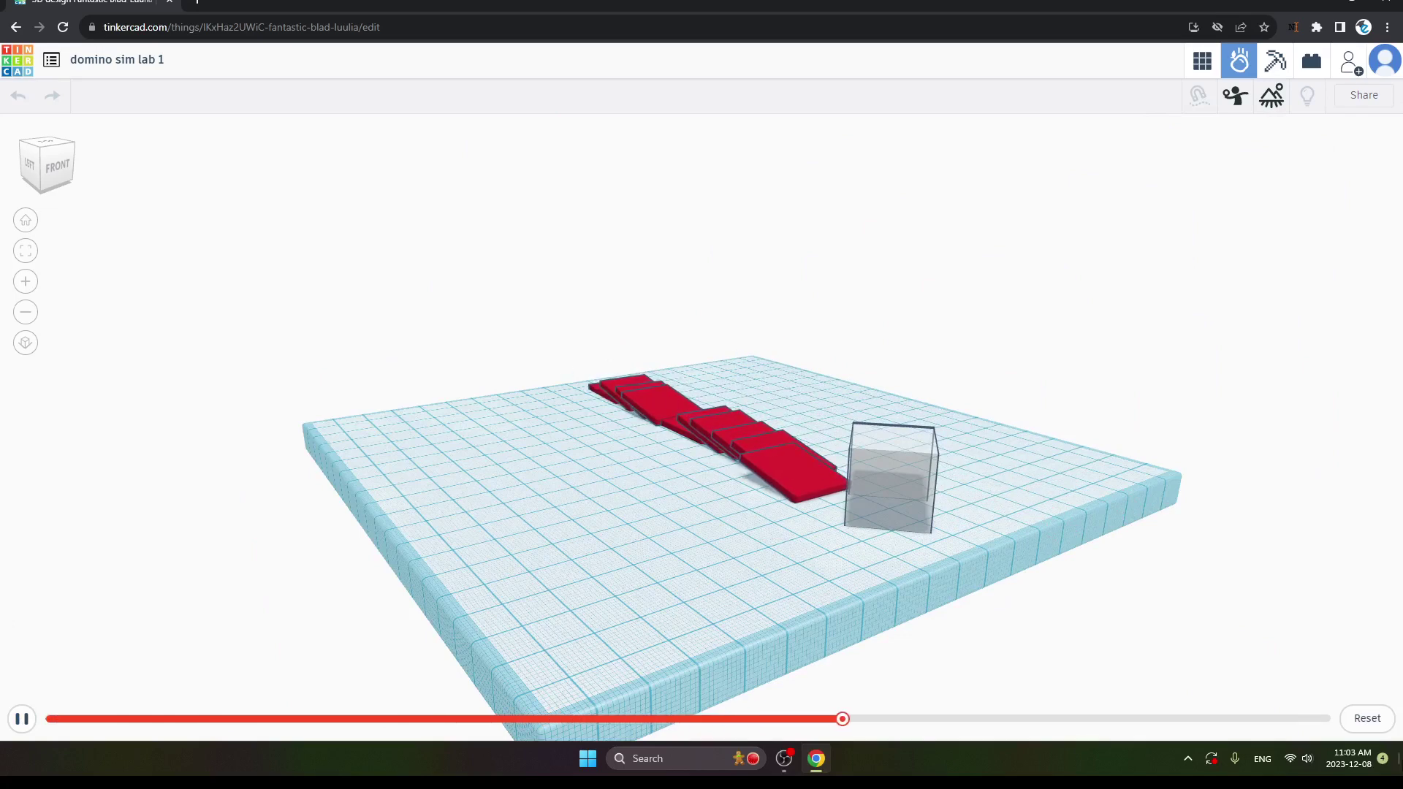
pyautogui.click(1366, 713)
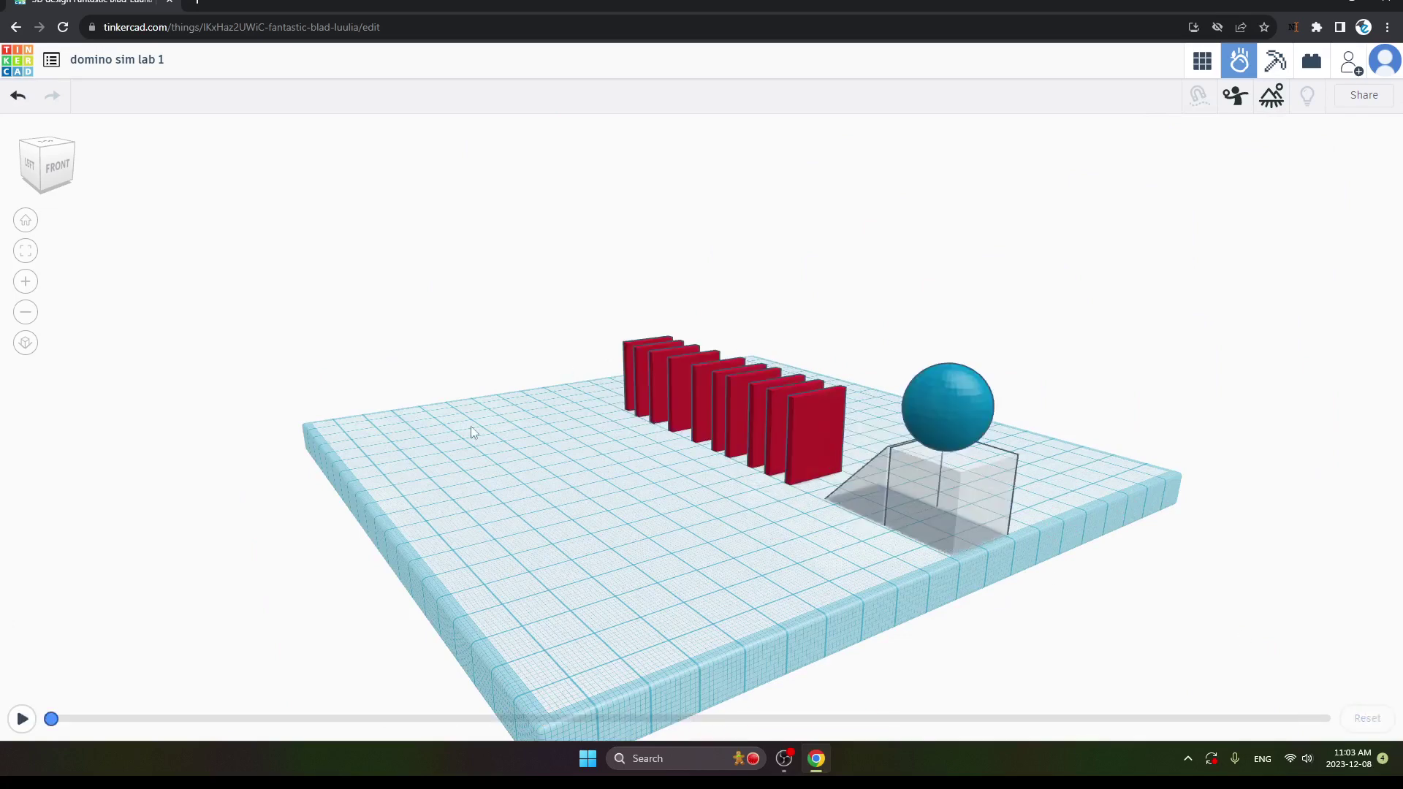
# Step: Turn the scene to the front view and start the Sim Lab simulation
pyautogui.click(60, 162)
pyautogui.click(39, 162)
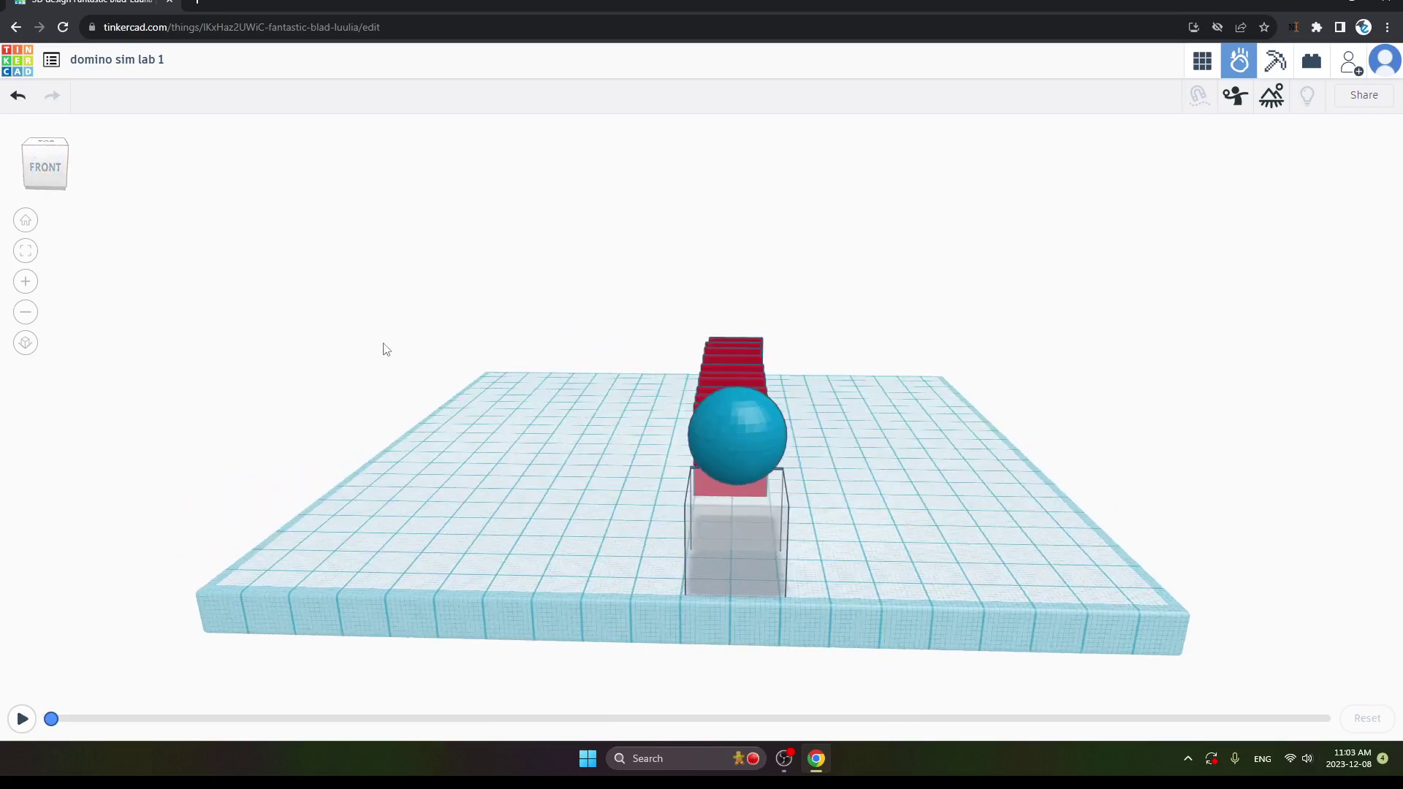
pyautogui.click(22, 719)
# Step: Push the ball off the ramp, reset the simulation, and play it again
pyautogui.click(724, 458)
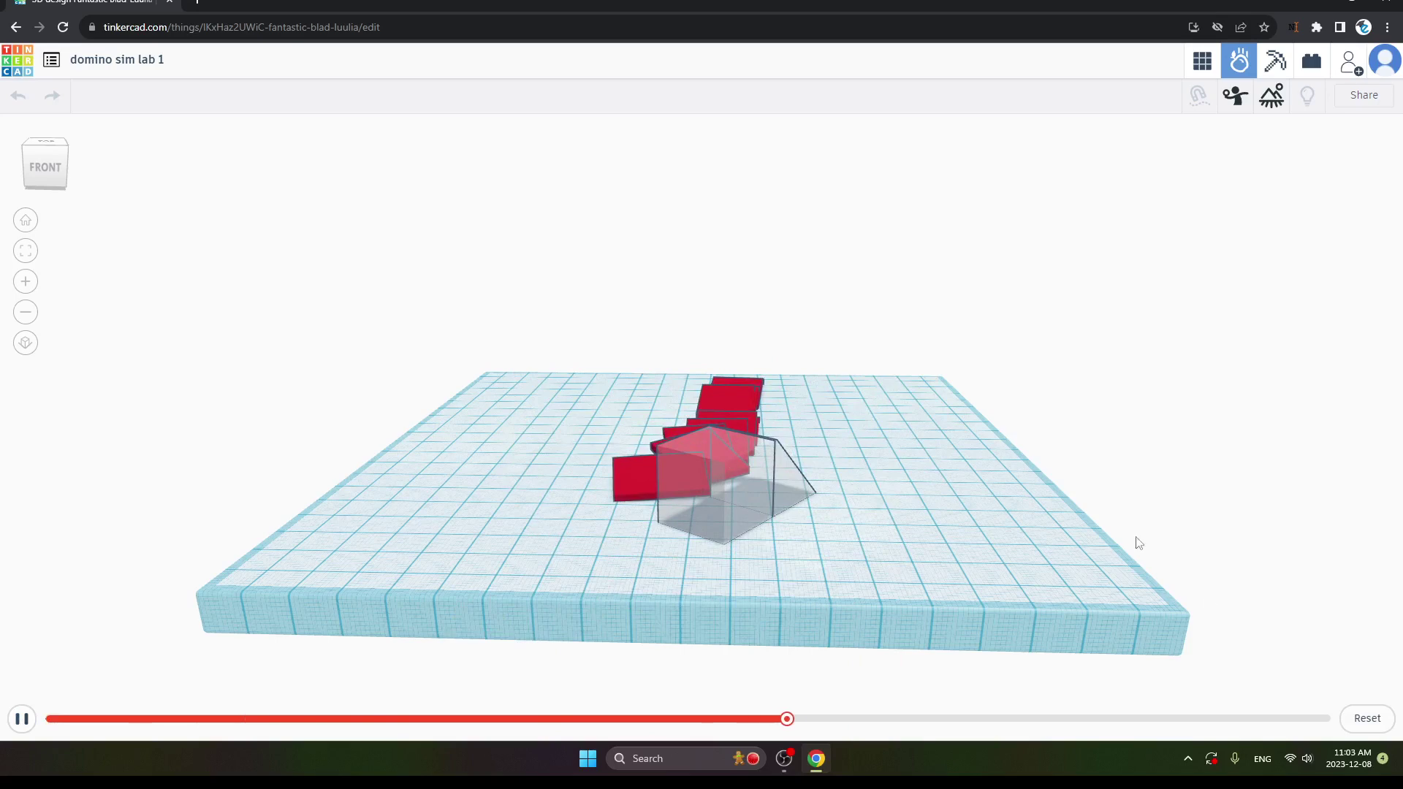
pyautogui.click(1358, 716)
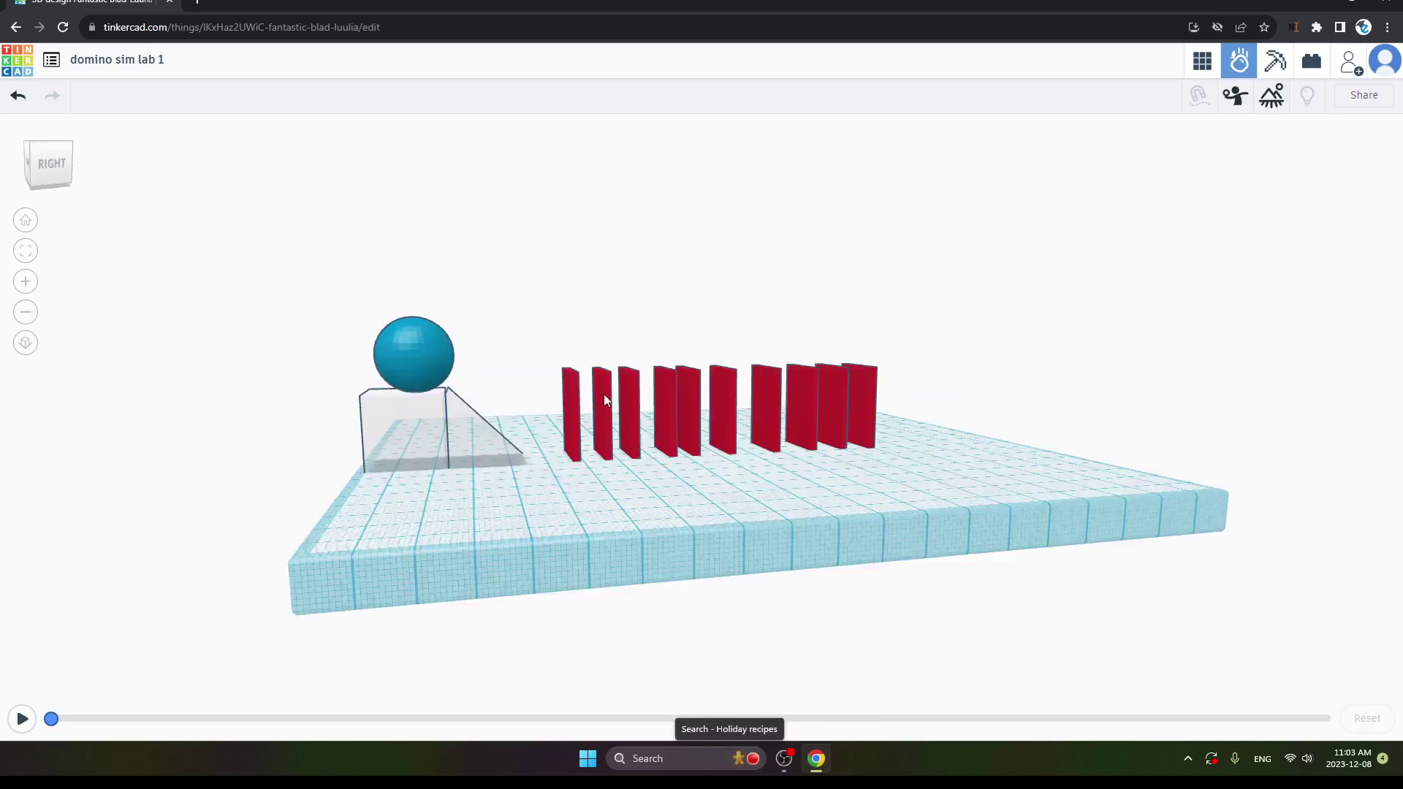
pyautogui.click(22, 718)
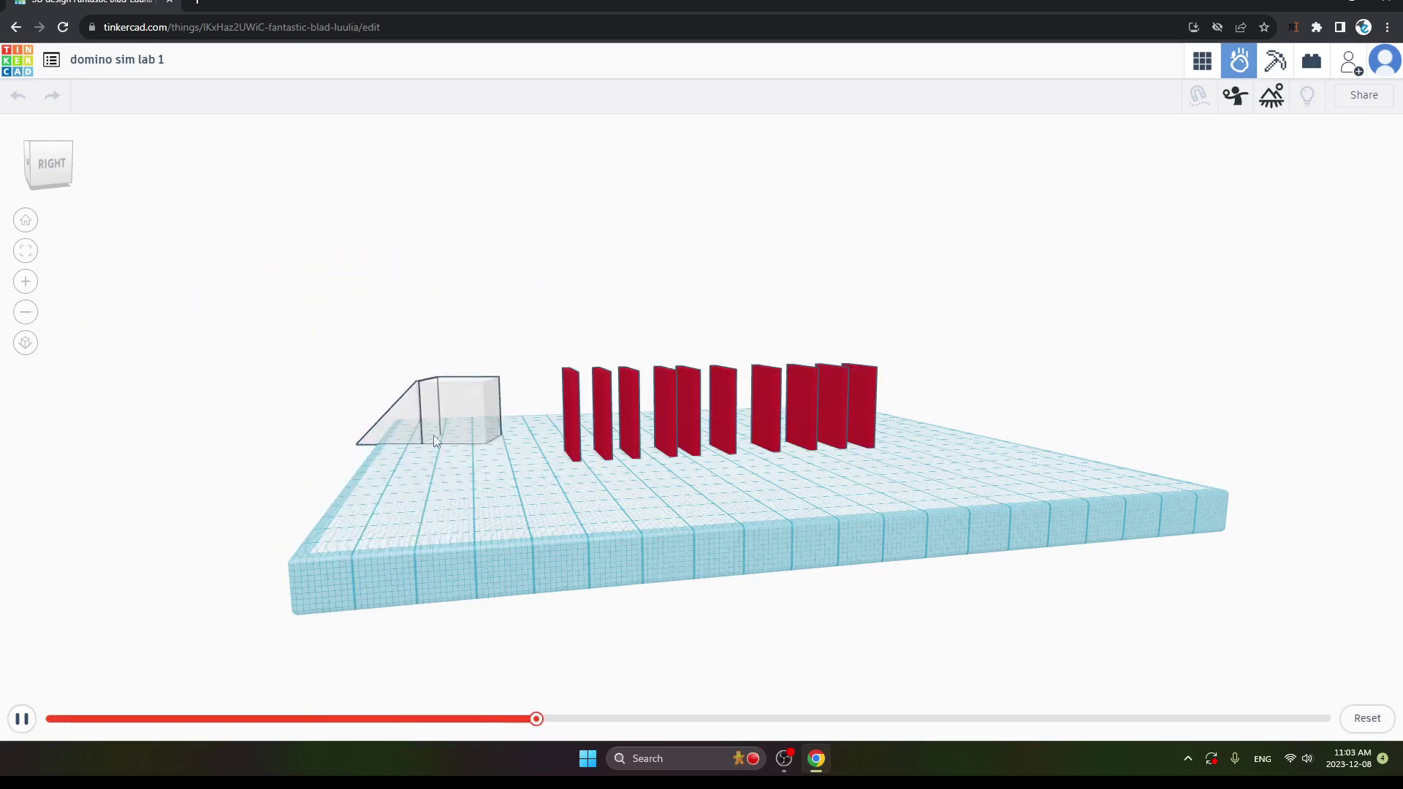
# Step: From the front view, rerun the simulation, flick the ball into the dominoes, then reset
pyautogui.click(1368, 719)
pyautogui.moveTo(48, 181); pyautogui.dragTo(84, 182)
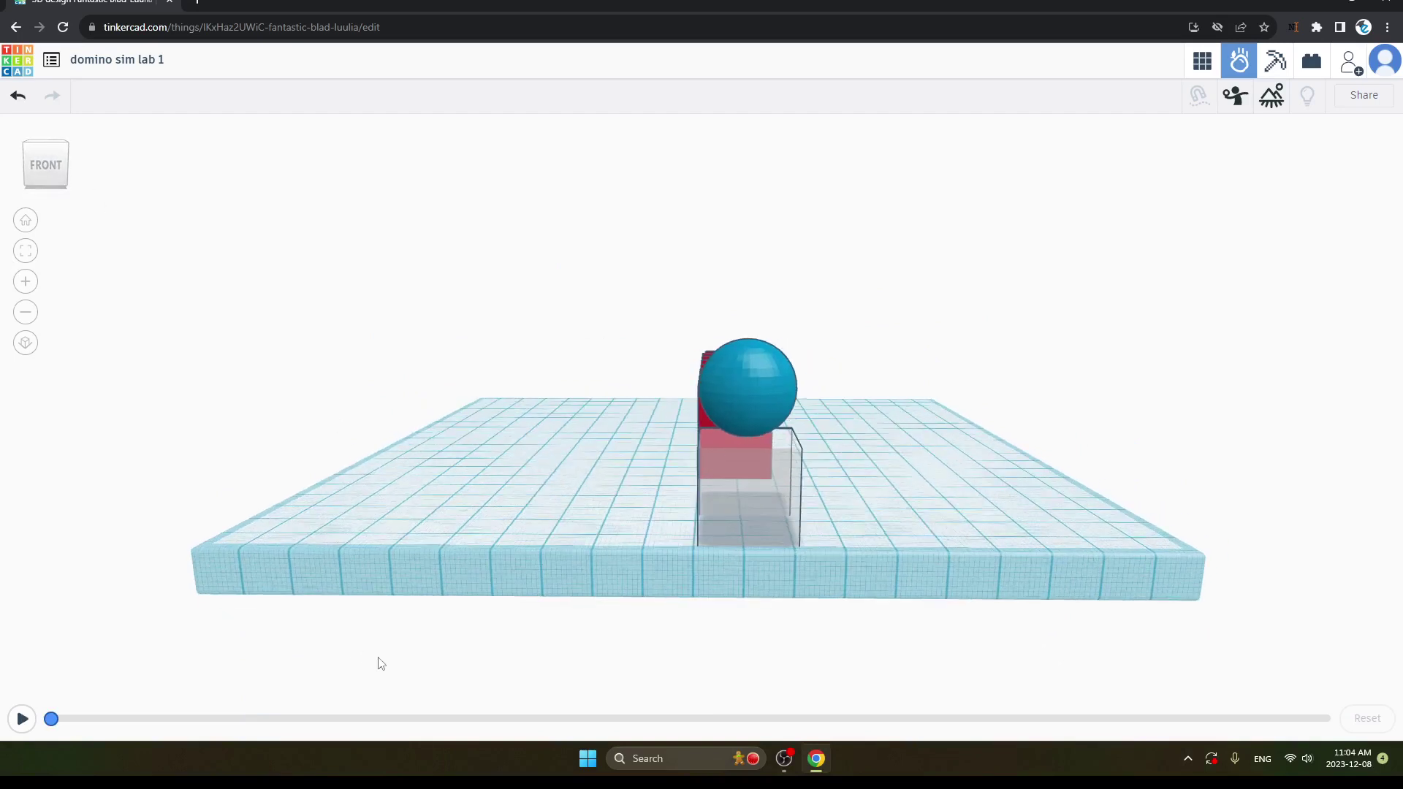
pyautogui.click(22, 719)
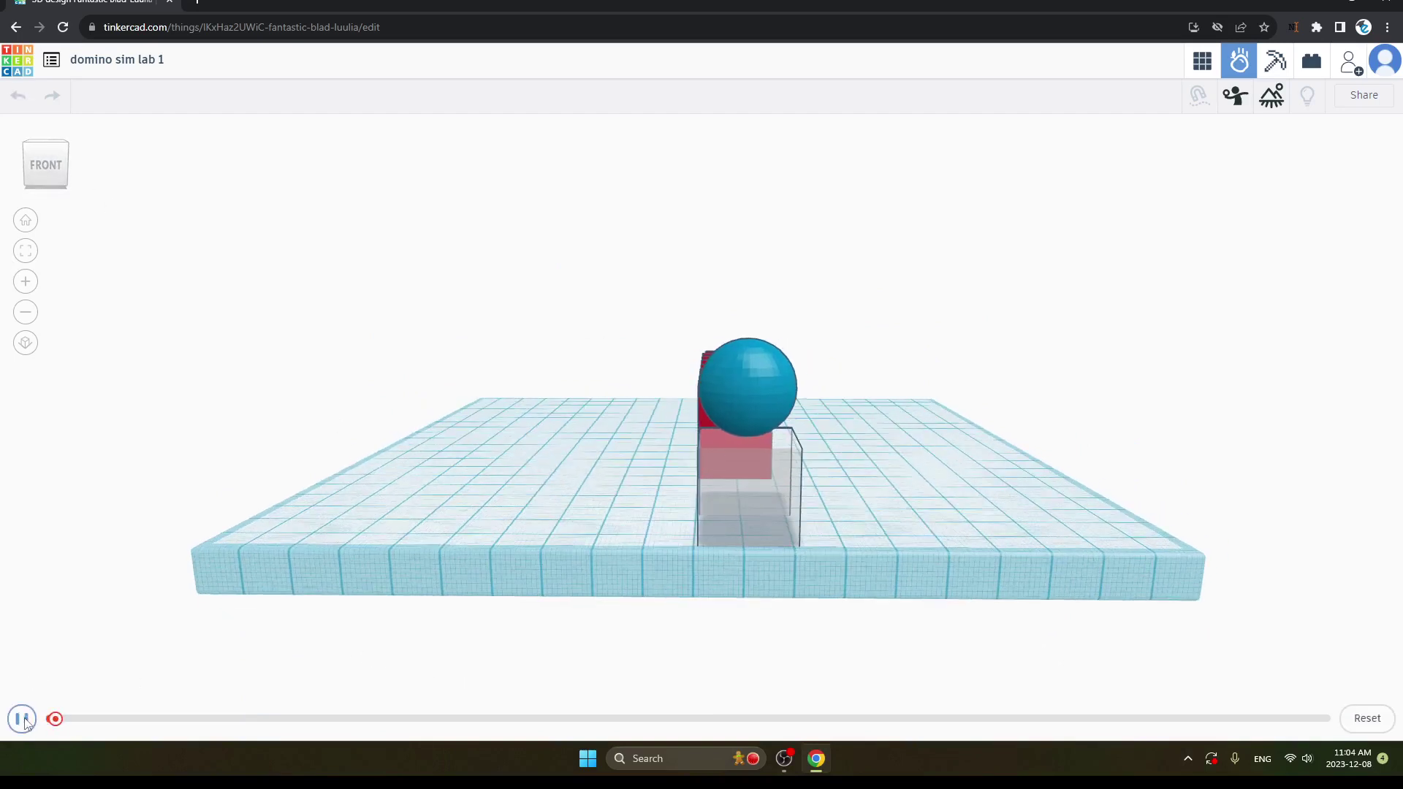
pyautogui.click(739, 397)
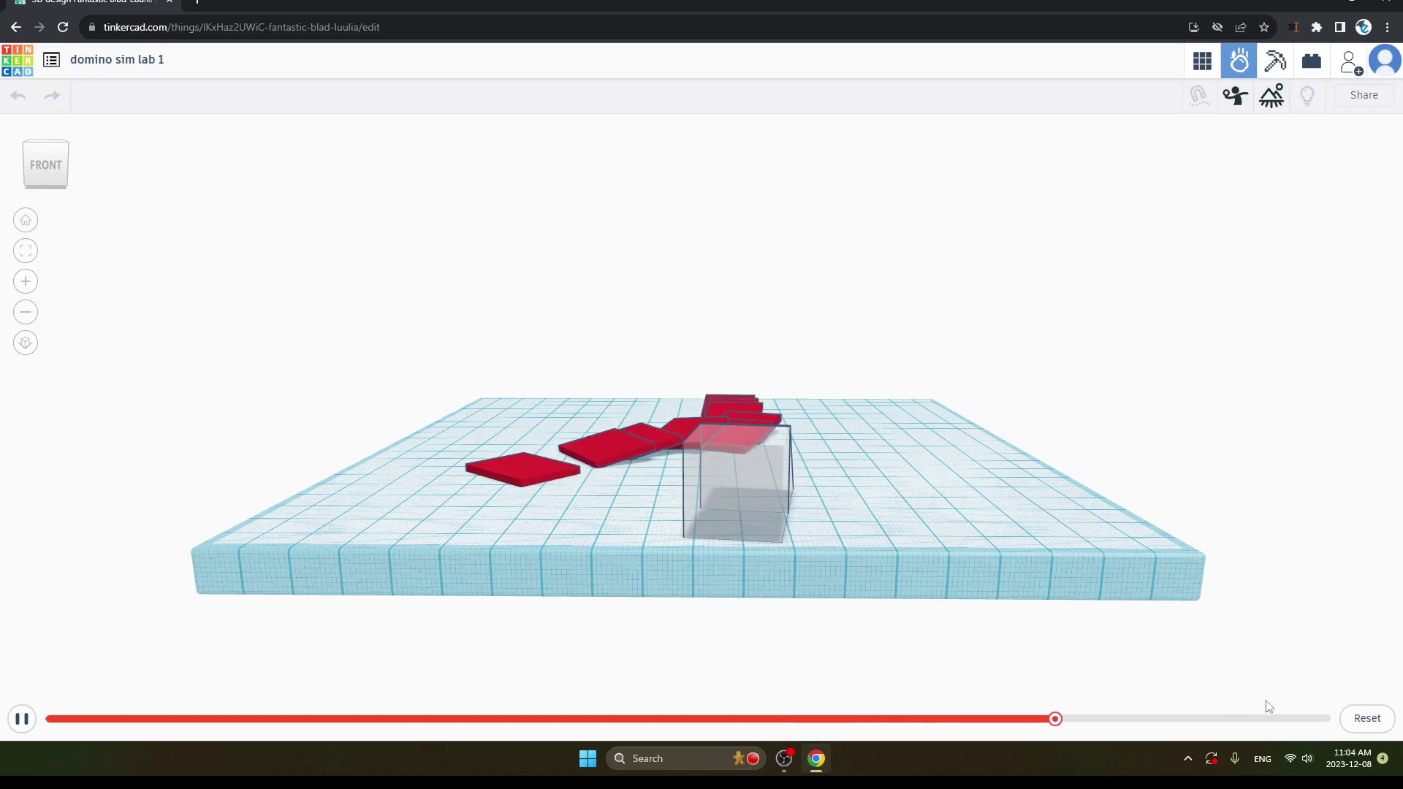
pyautogui.click(1365, 718)
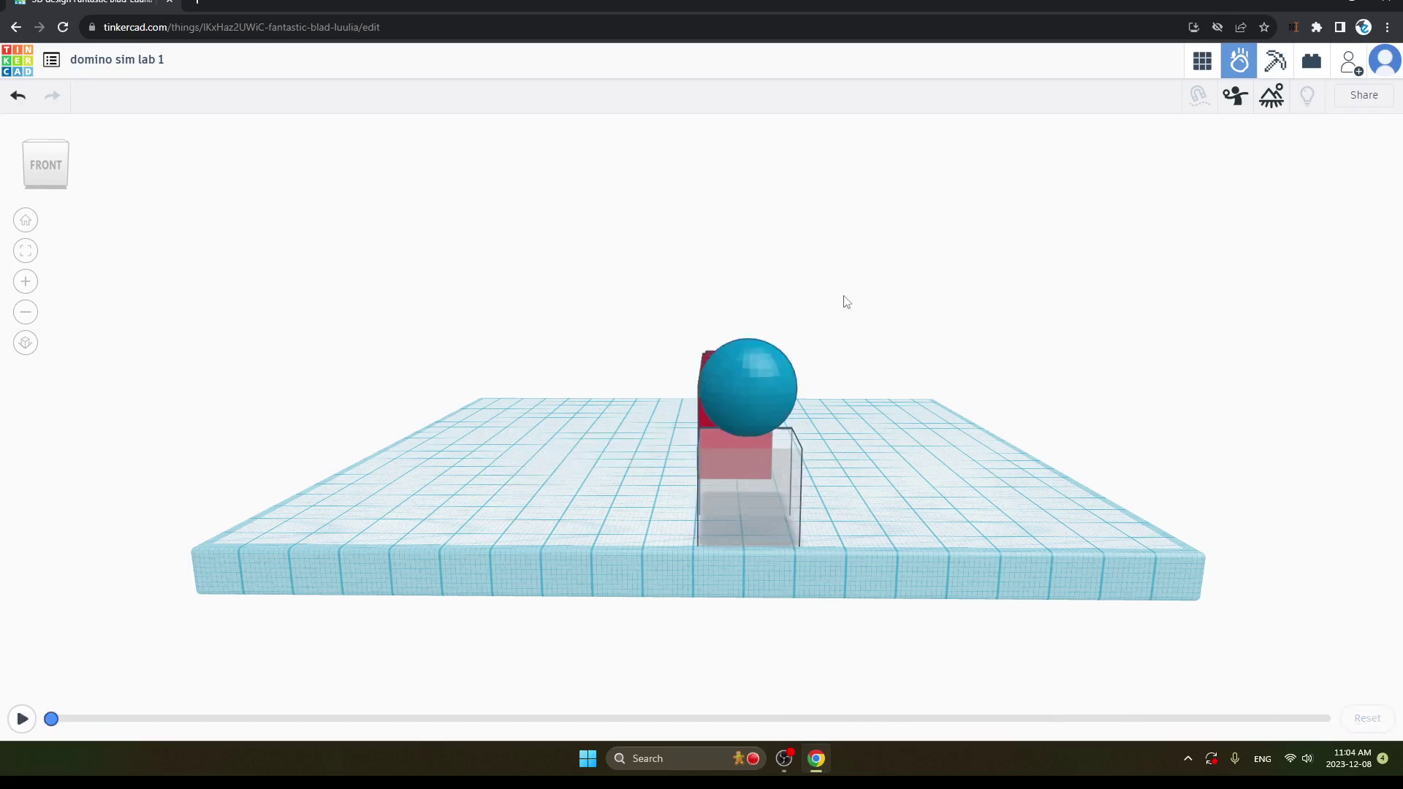